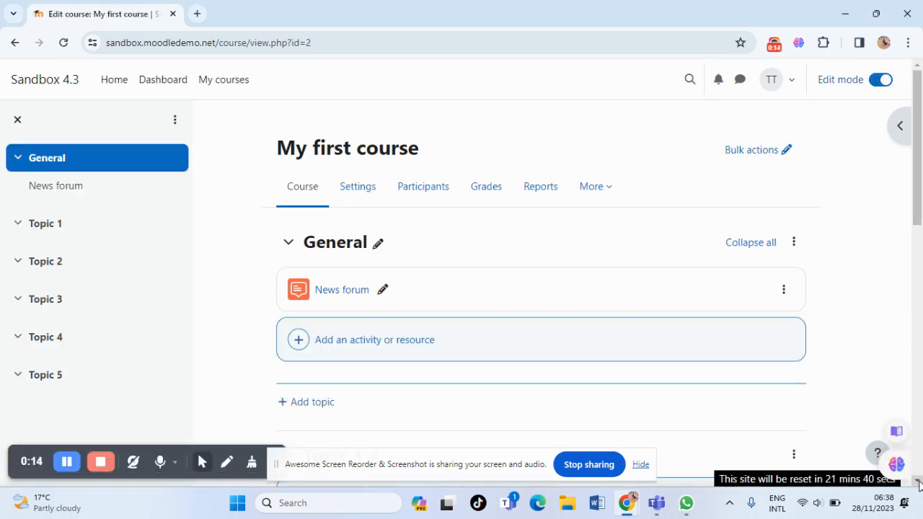
- Add a Quiz activity to Topic 1 and name it SELF ASSESSMENT TEST
scroll(919, 482, "down", 4)
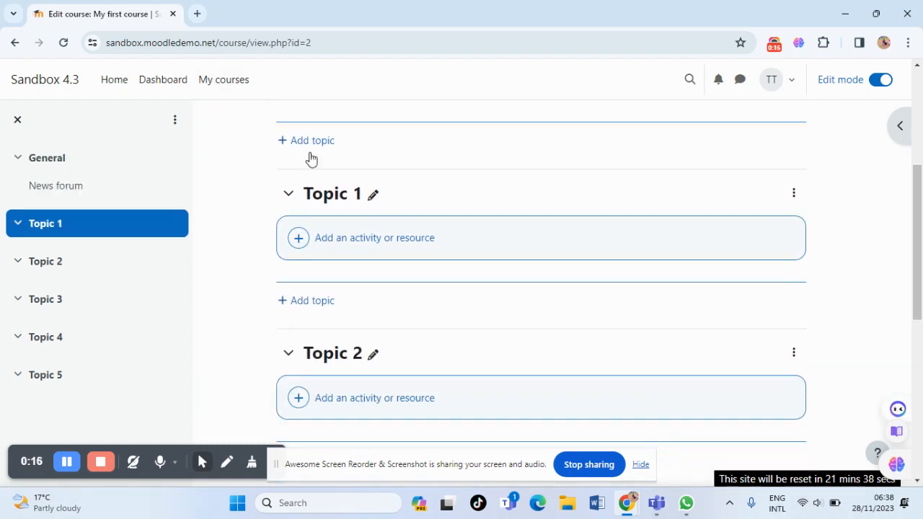
left_click(356, 241)
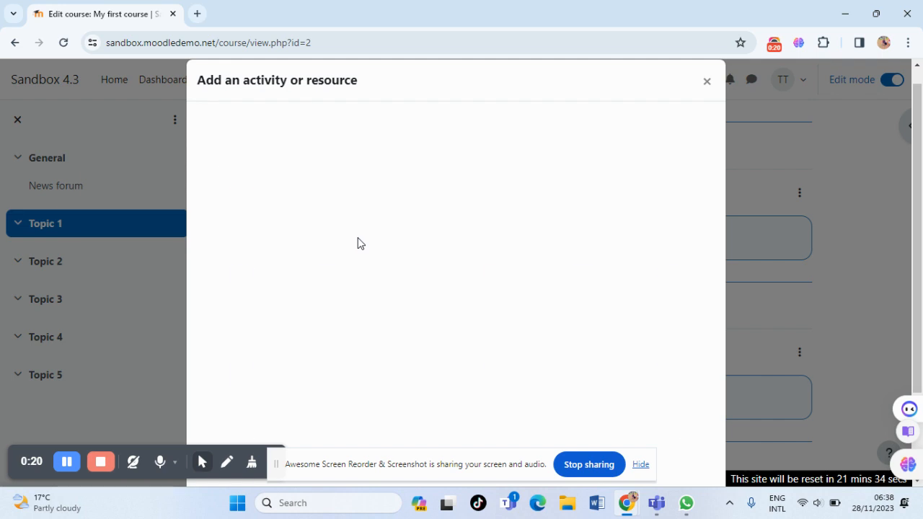
left_click(265, 163)
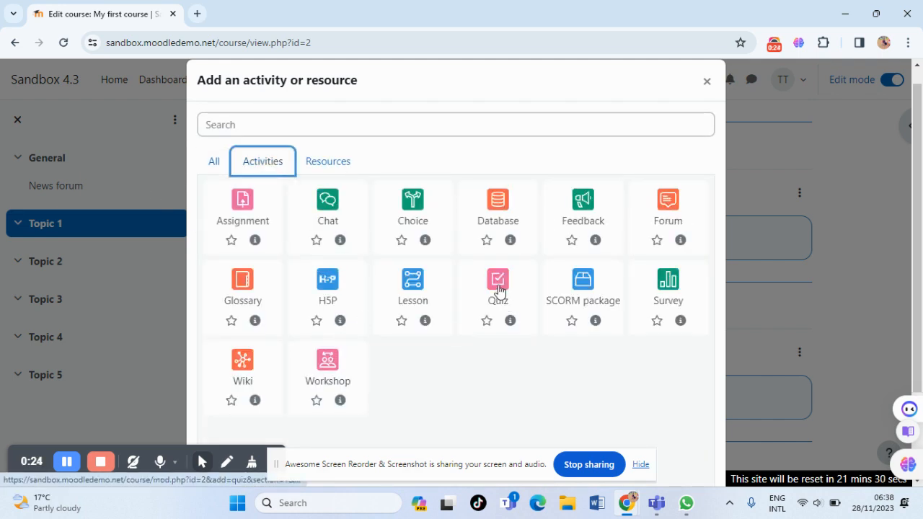
left_click(498, 285)
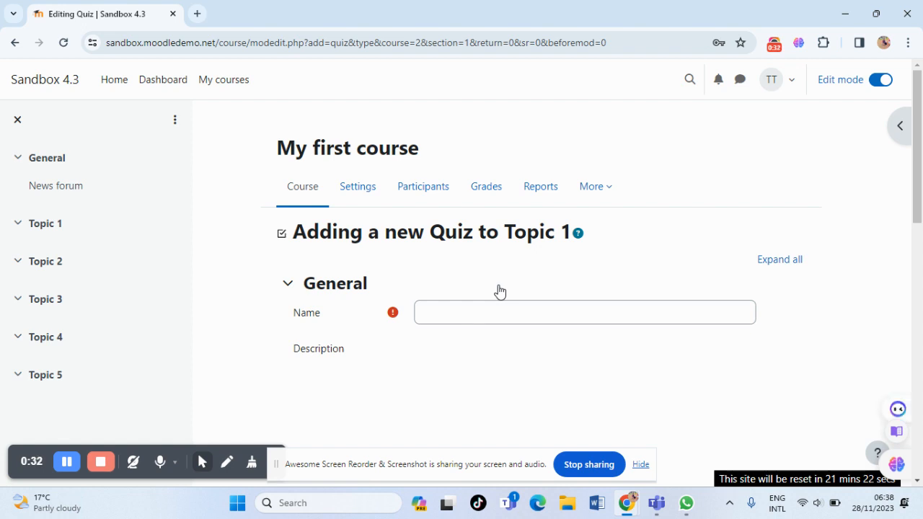
left_click(498, 307)
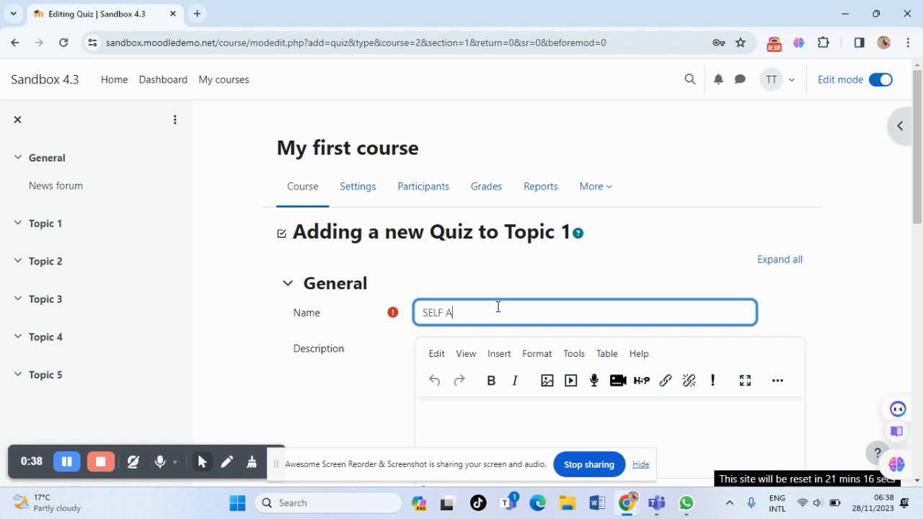
type("SELF ASSESSMENT TEST")
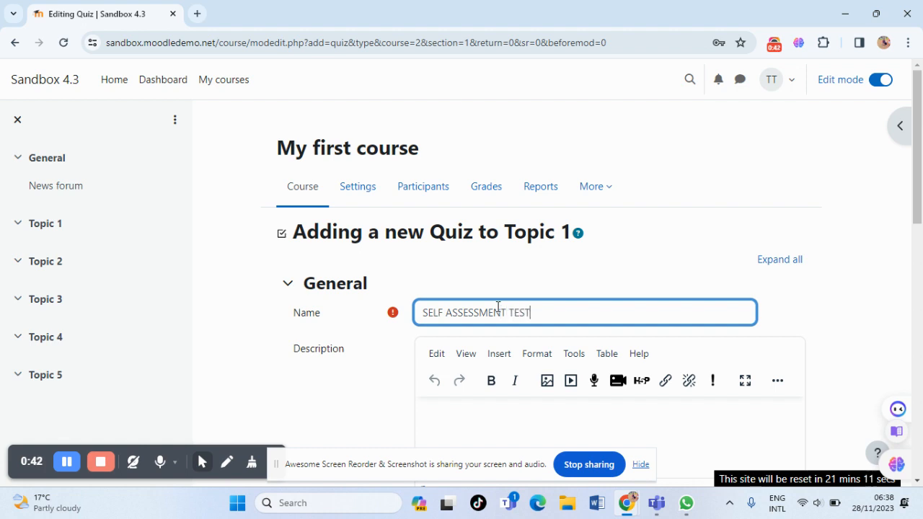
- Enable the quiz opening date in the Timing settings and set it to 28 November 2023, 11:00
left_click(917, 481)
scroll(919, 488, "down", 2)
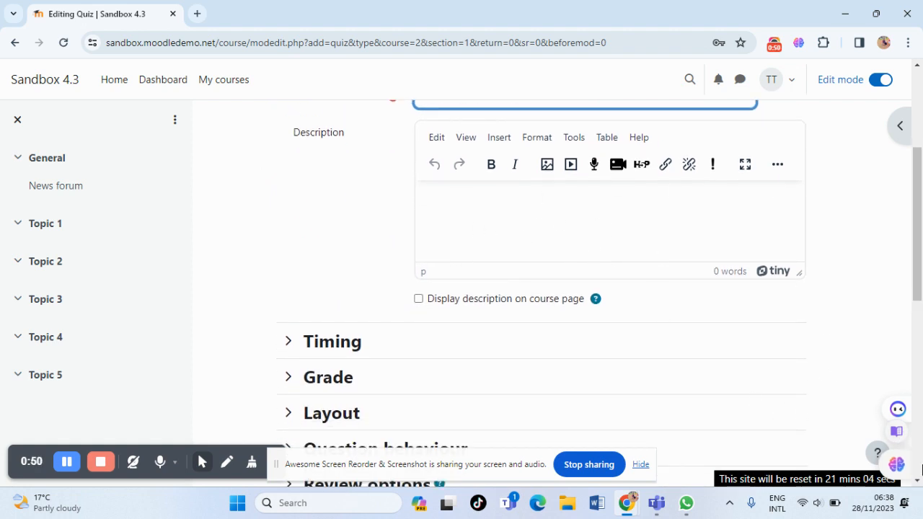
scroll(306, 150, "down", 2)
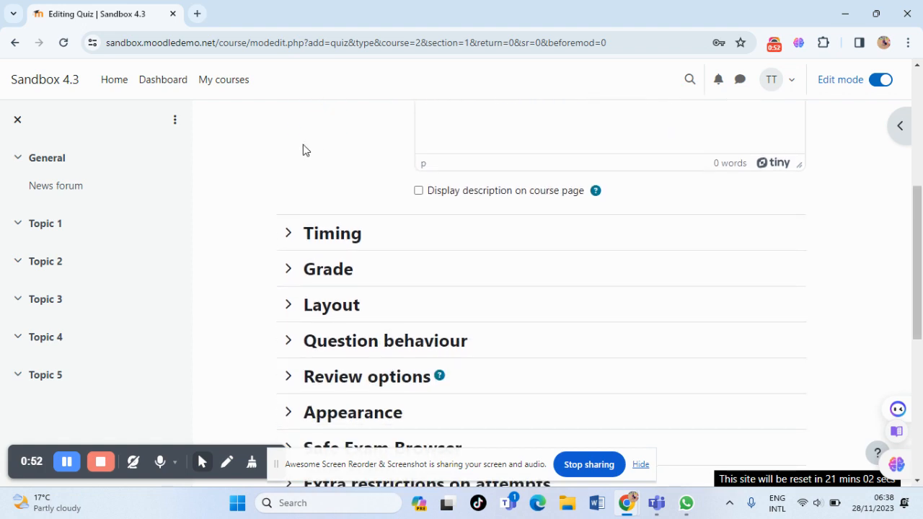
left_click(288, 234)
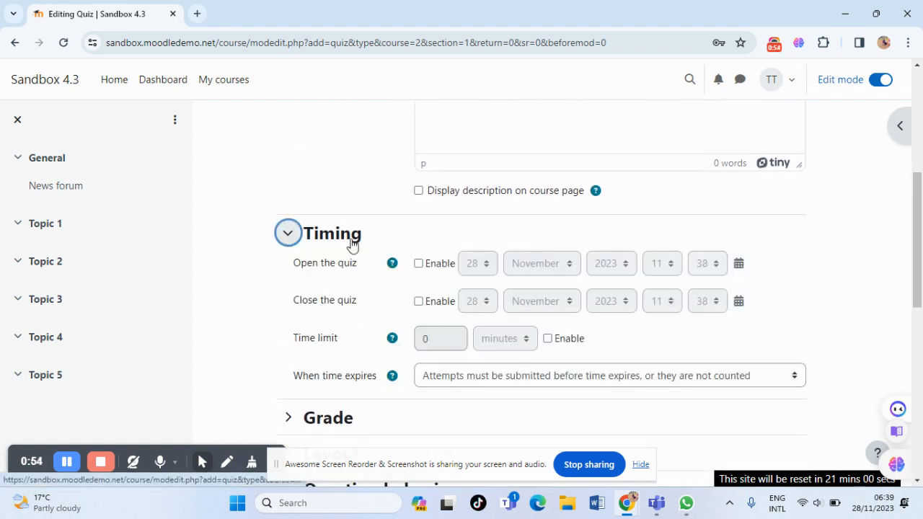
left_click(418, 263)
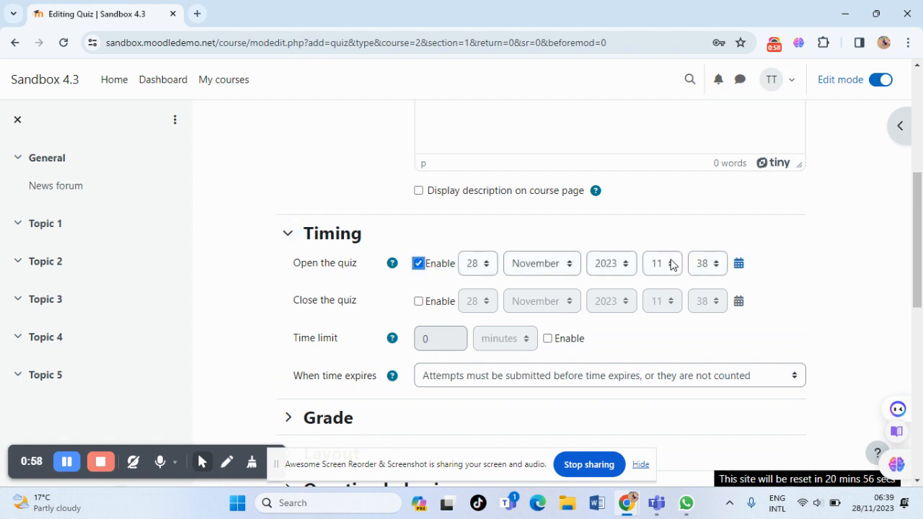
left_click(714, 264)
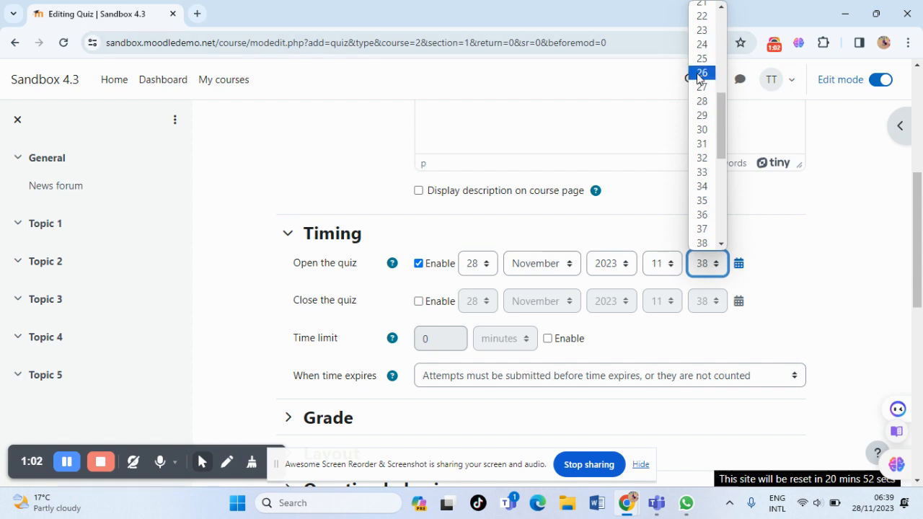
scroll(725, 22, "up", 3)
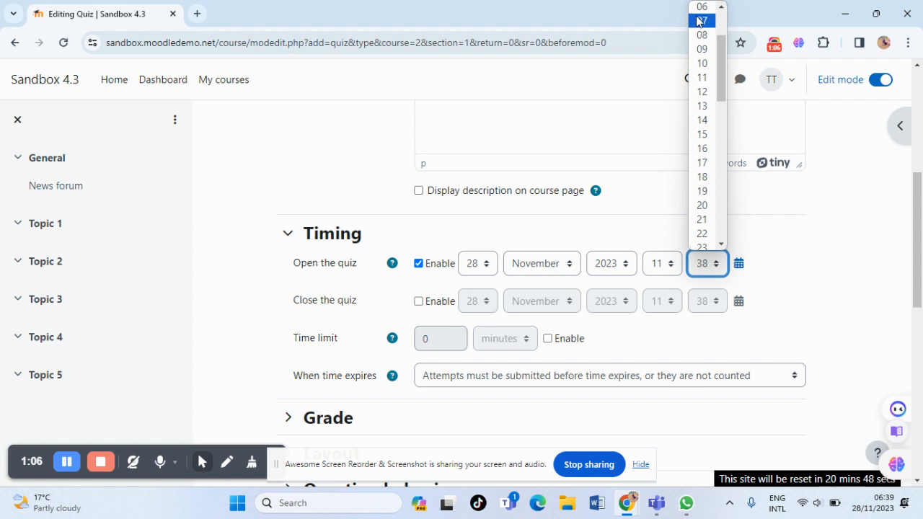
scroll(725, 27, "up", 2)
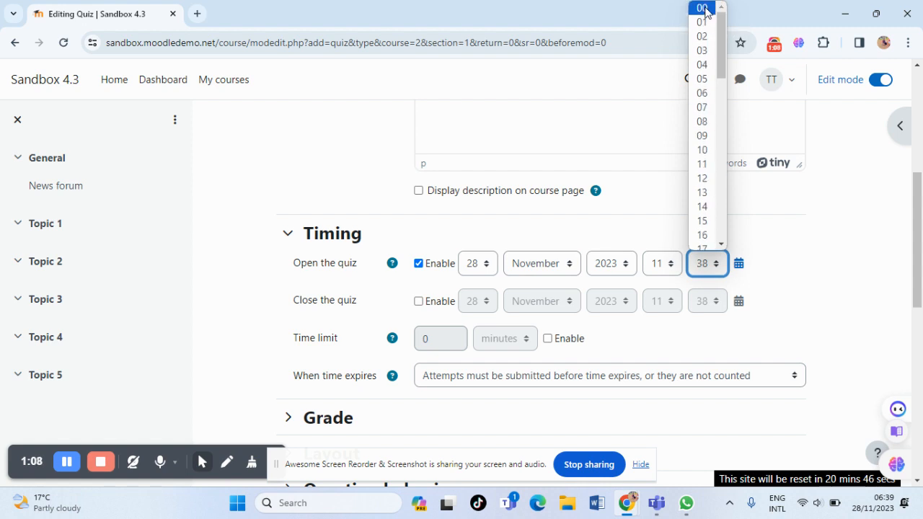
left_click(704, 7)
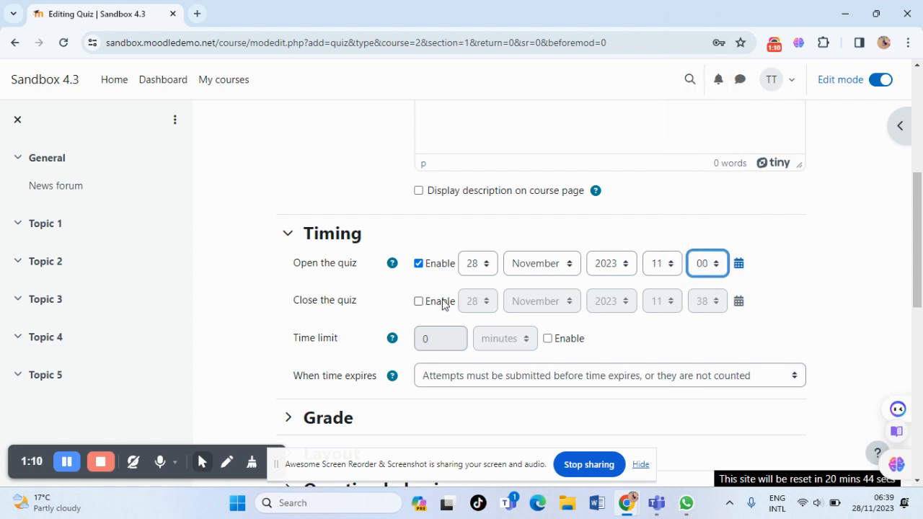
- Enable the quiz closing date and set it to 28 November 2023, 12:00
left_click(419, 301)
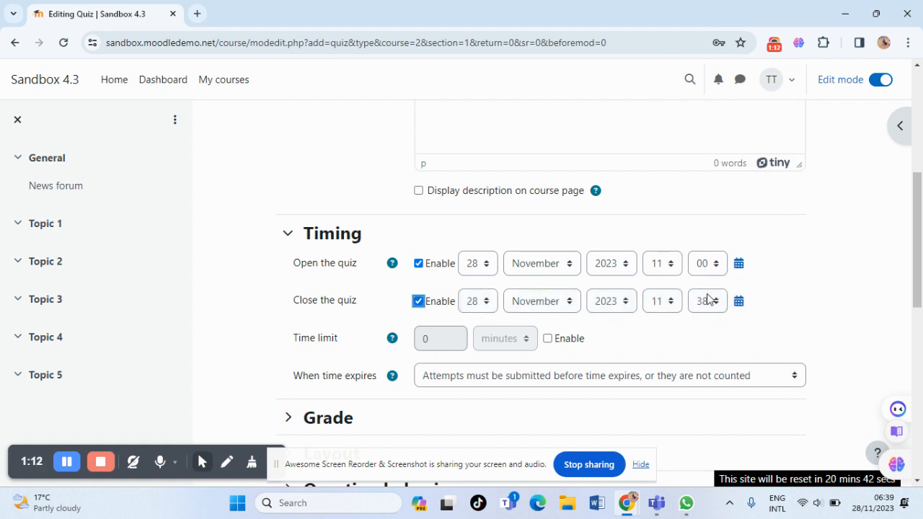
left_click(671, 301)
left_click(657, 184)
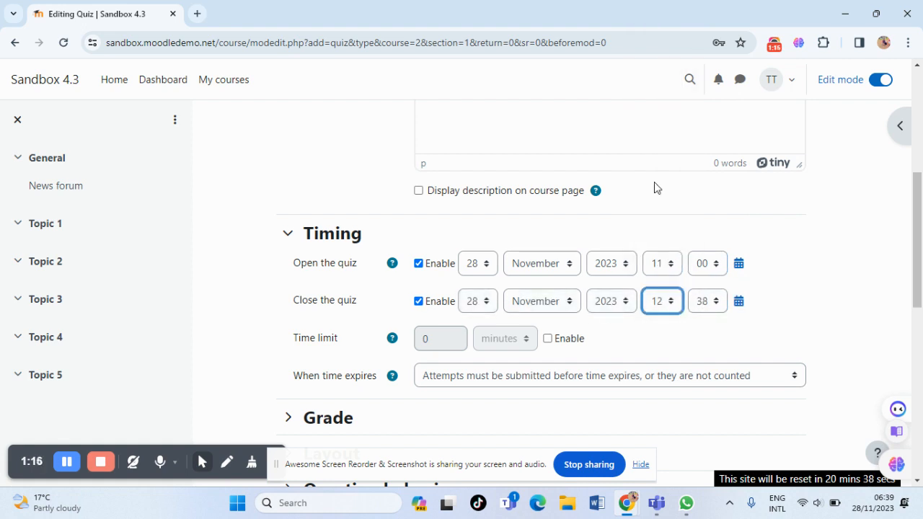
left_click(718, 299)
left_click(723, 49)
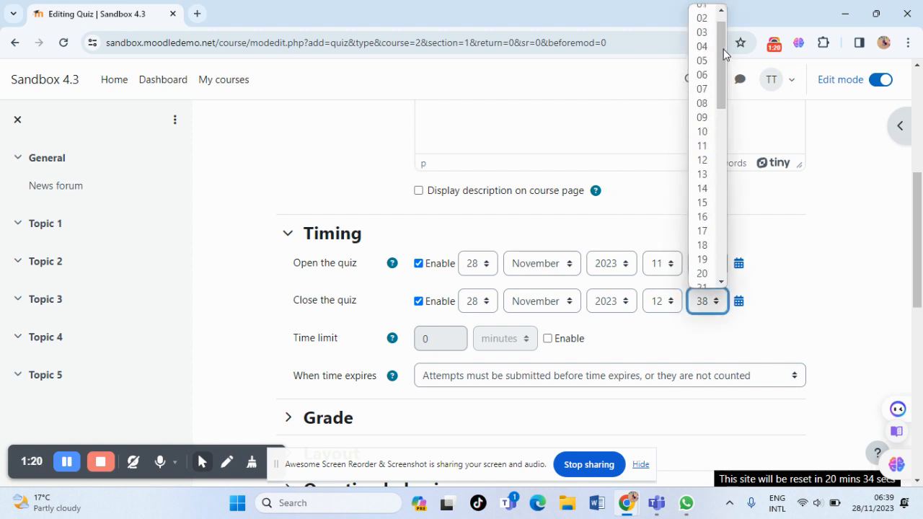
left_click(722, 13)
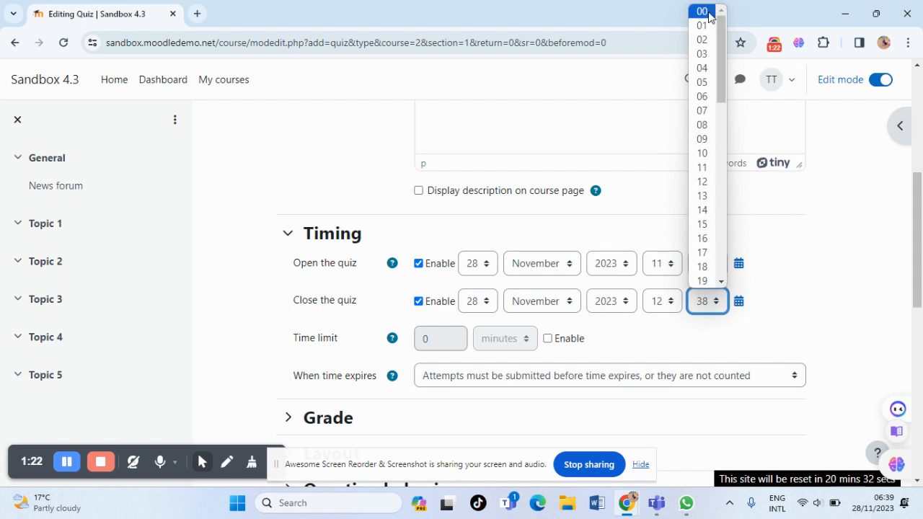
left_click(701, 12)
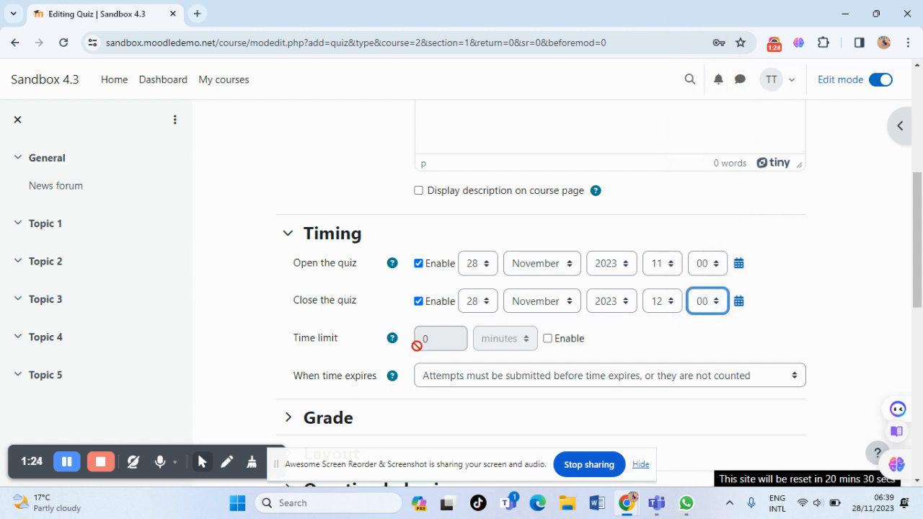
- Enable a 60-minute time limit and have open attempts submitted automatically when time expires
left_click(548, 340)
left_click(449, 337)
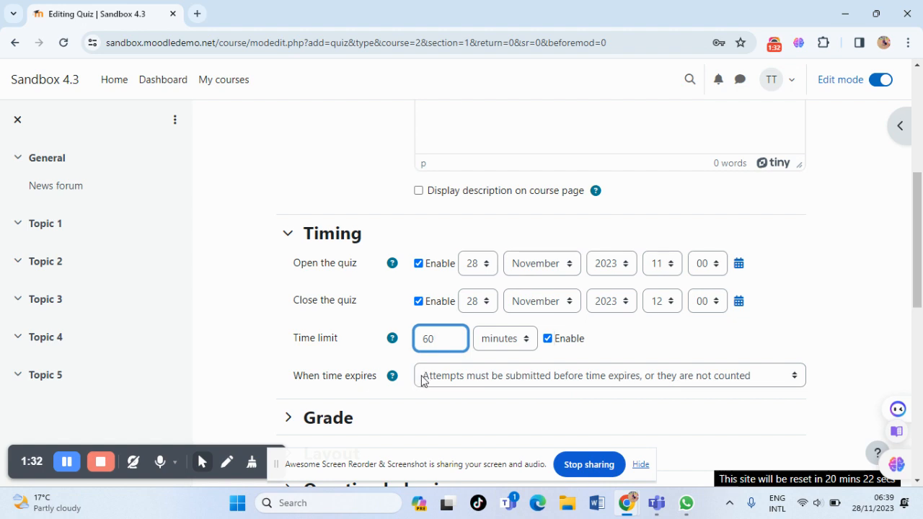
left_click(644, 385)
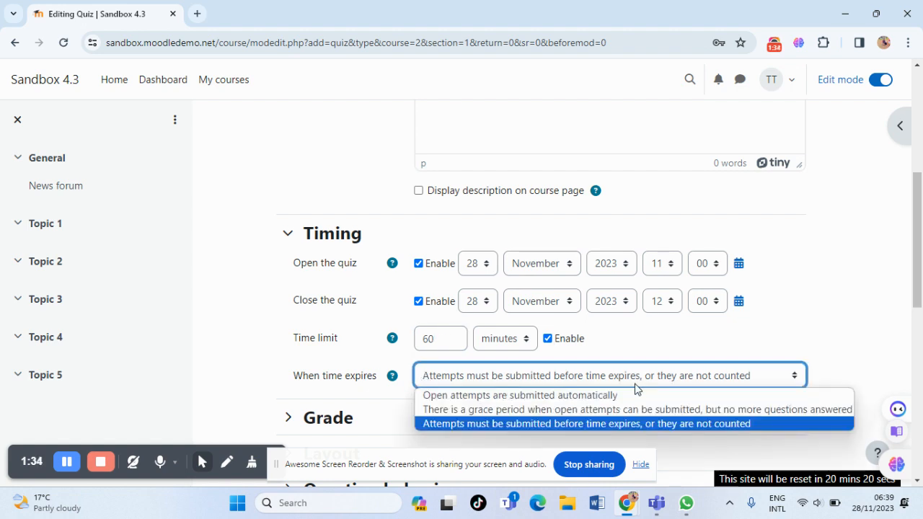
left_click(607, 399)
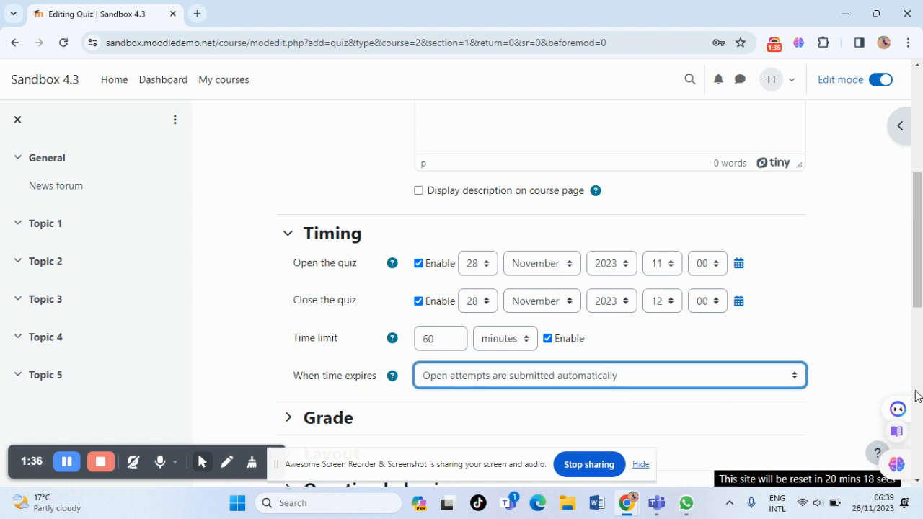
- Limit the attempts allowed to 1 in the quiz's Grade settings
scroll(917, 482, "down", 3)
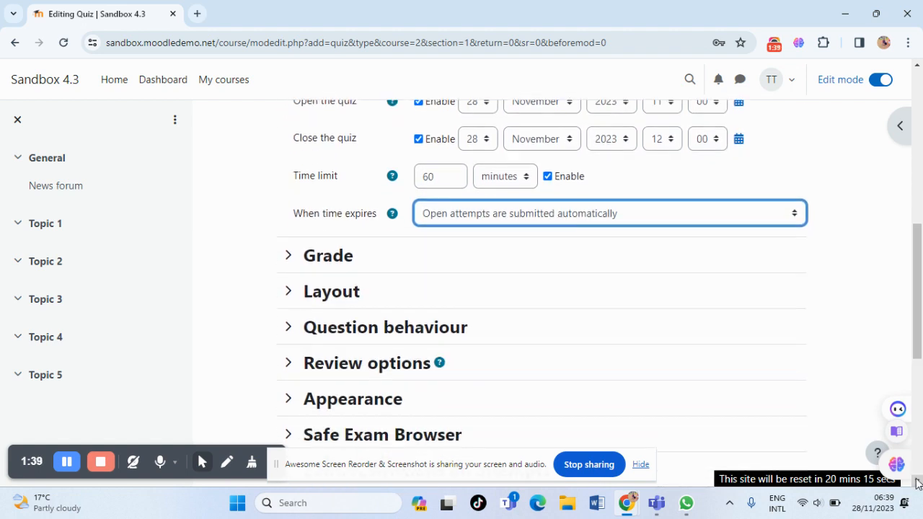
left_click(283, 260)
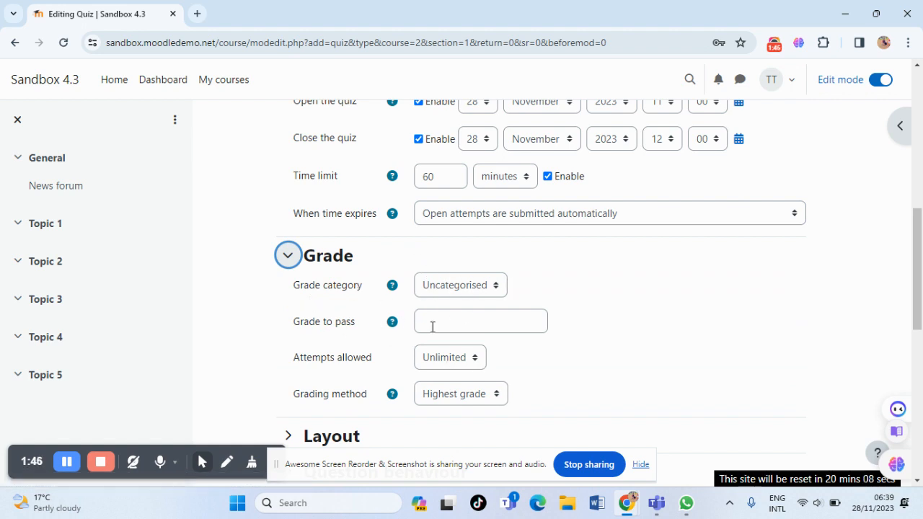
left_click(477, 359)
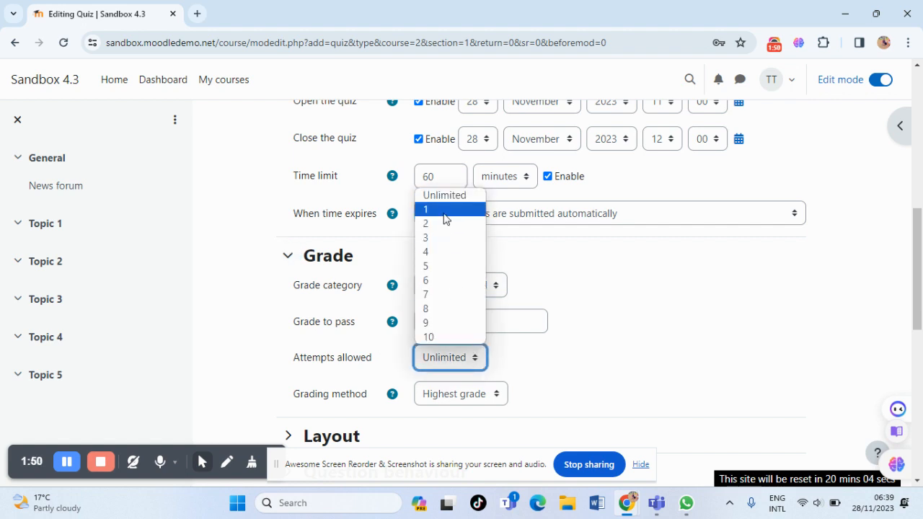
left_click(444, 210)
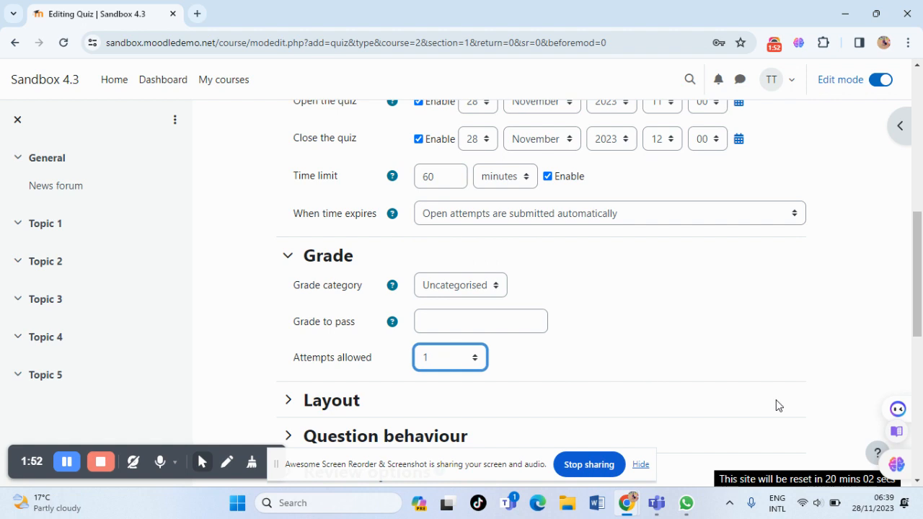
- Set the quiz layout to start a new page every 3 questions
scroll(919, 481, "down", 3)
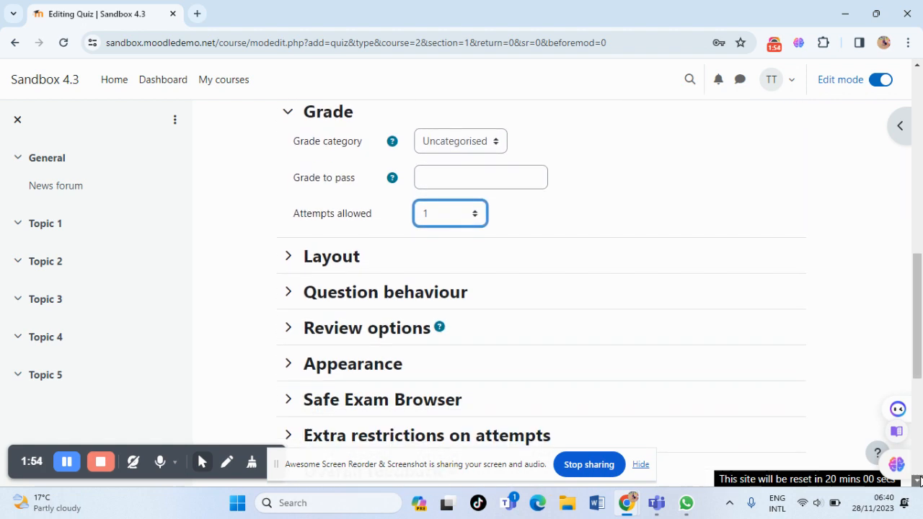
scroll(920, 481, "down", 1)
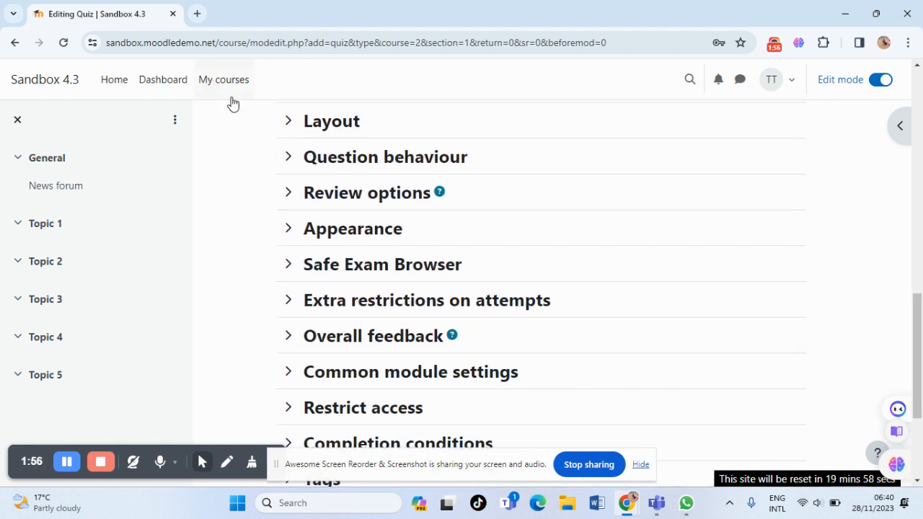
left_click(289, 123)
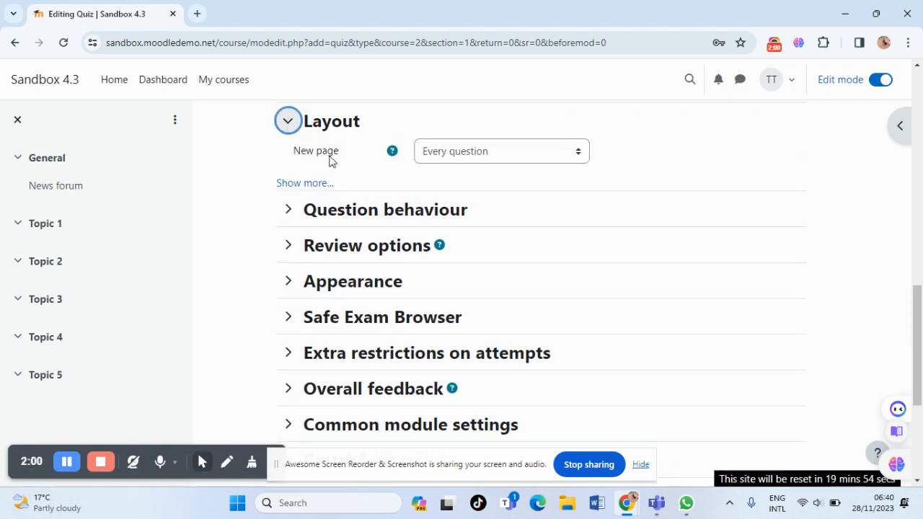
left_click(579, 150)
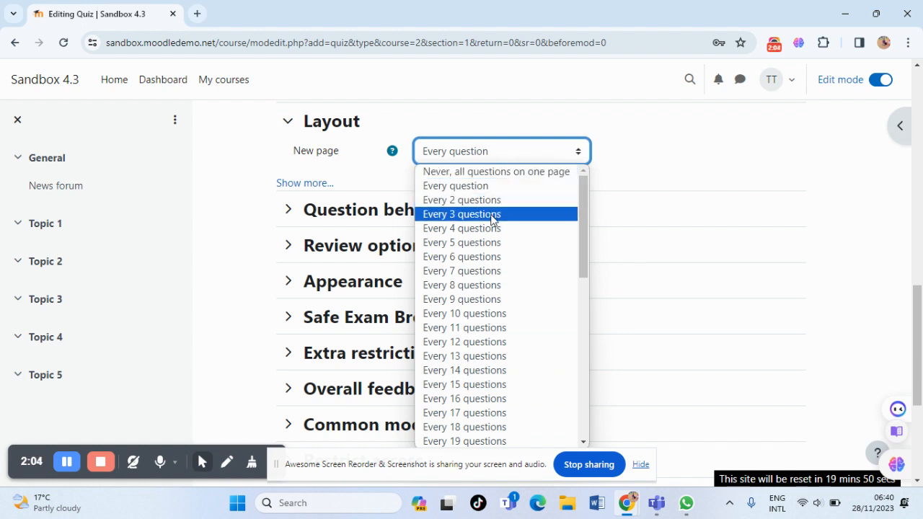
left_click(493, 214)
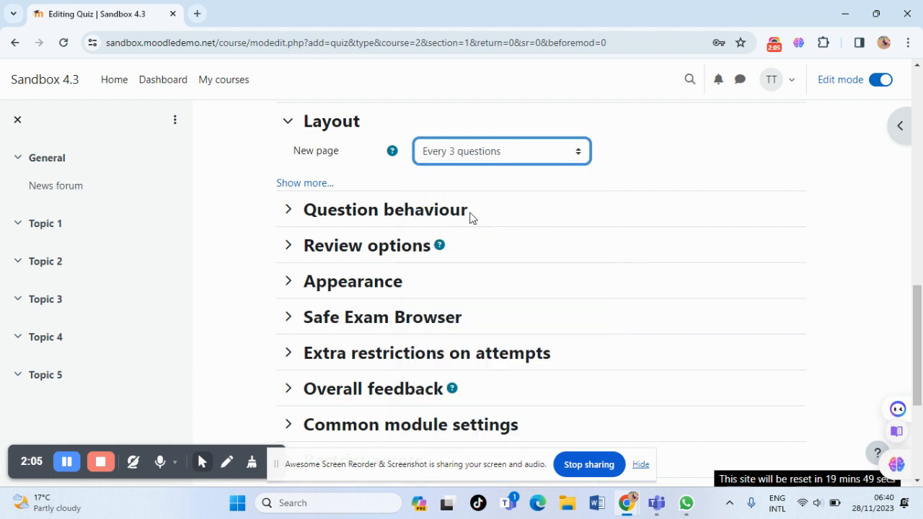
- Set how questions behave to Adaptive mode in the Question behaviour settings
left_click(294, 214)
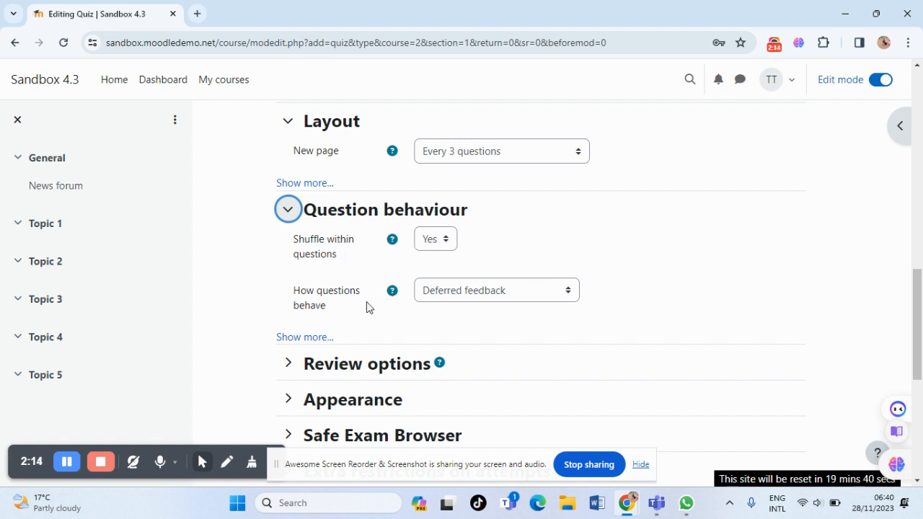
left_click(557, 292)
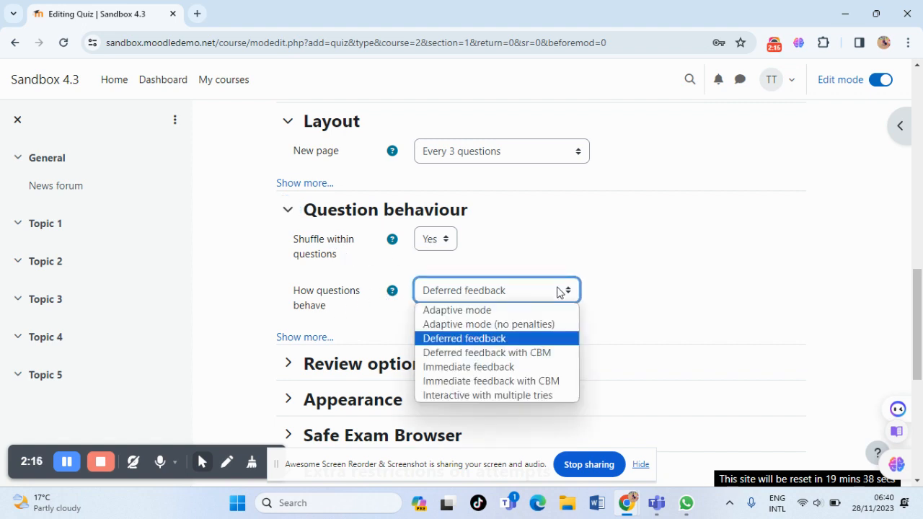
key("Escape")
left_click(535, 313)
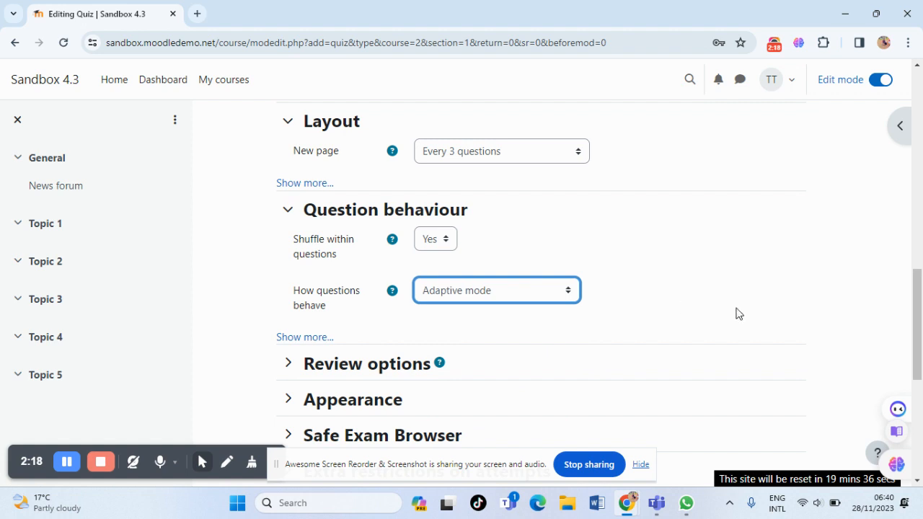
scroll(918, 482, "down", 5)
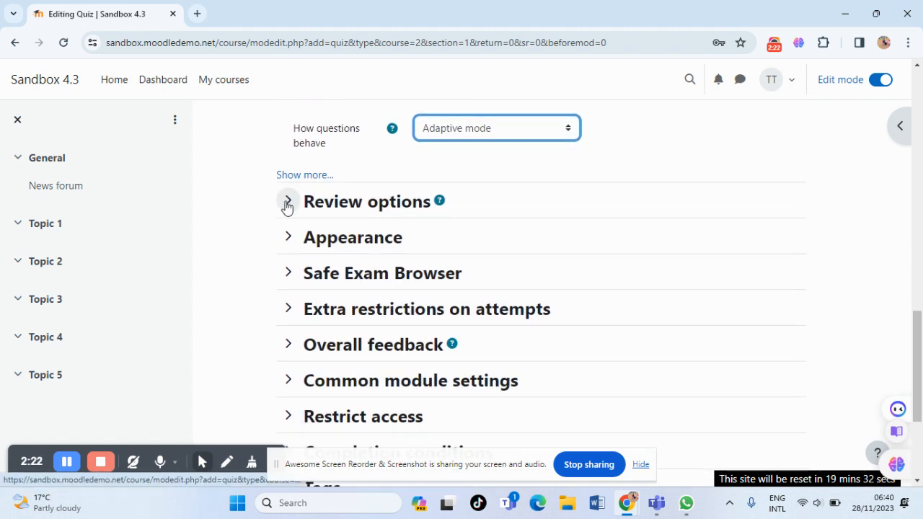
- Expand the quiz's Review options, keep their defaults, and save and display the quiz
left_click(283, 206)
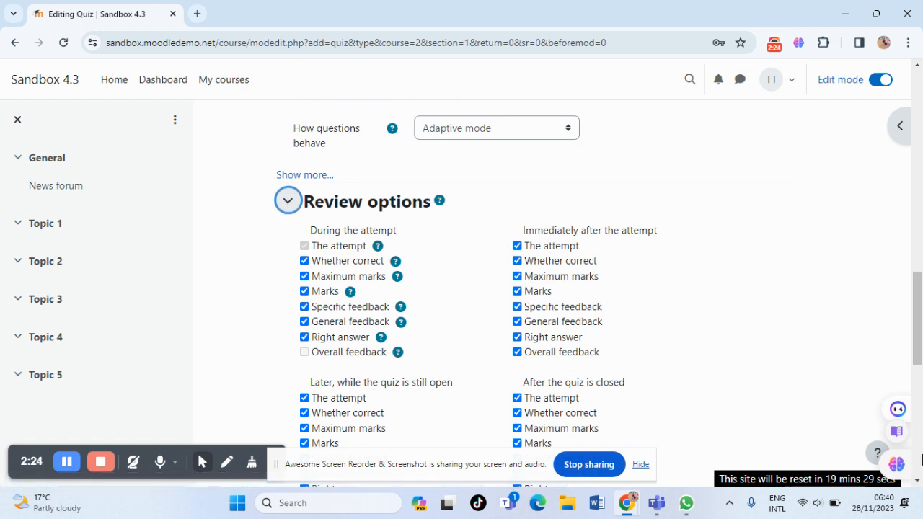
scroll(914, 483, "down", 9)
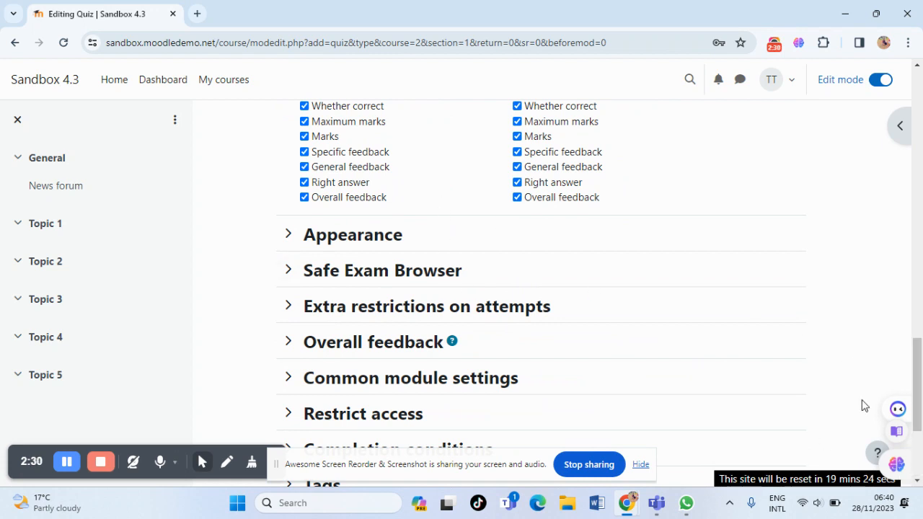
scroll(918, 481, "down", 2)
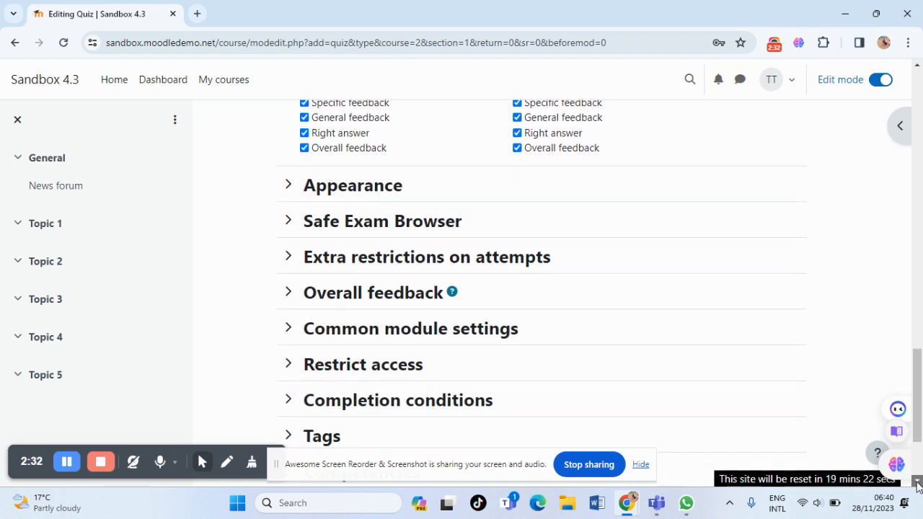
scroll(918, 482, "down", 2)
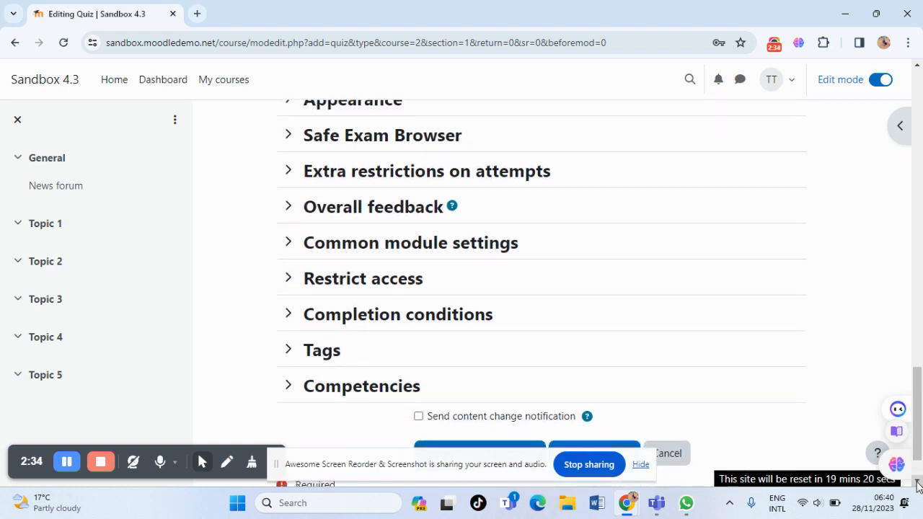
left_click(918, 482)
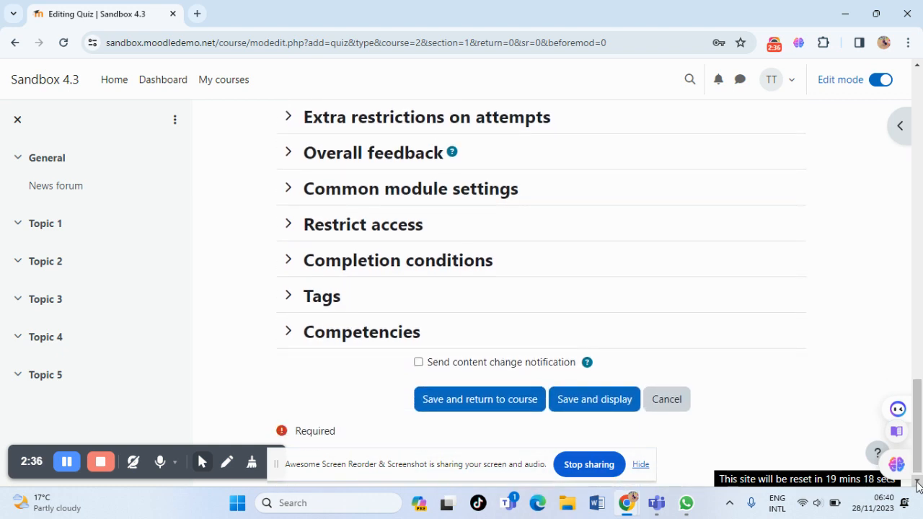
left_click(917, 482)
left_click(603, 389)
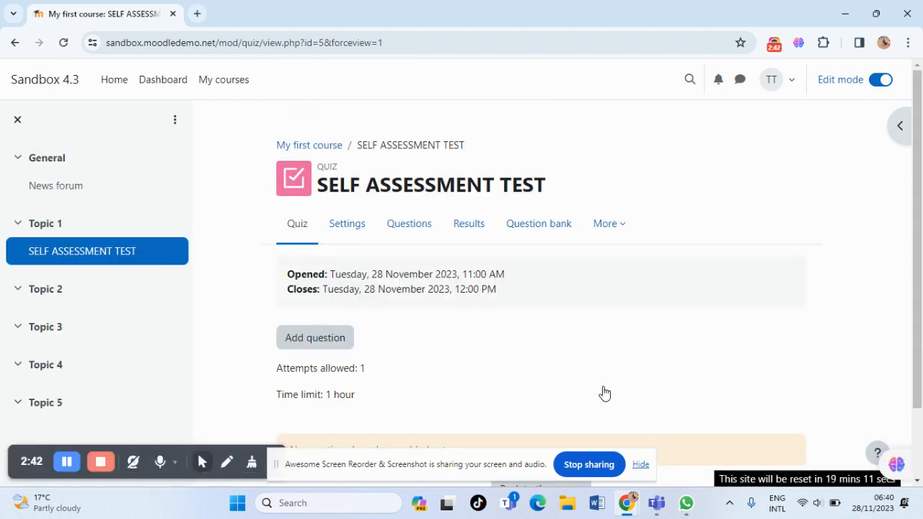
- Enable shuffling in the quiz's question list and start a new Essay question
left_click(336, 340)
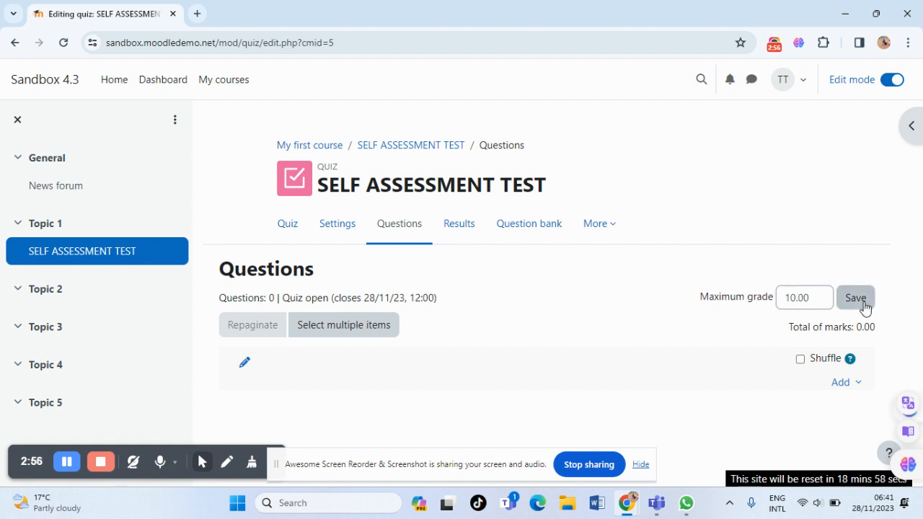
left_click(801, 360)
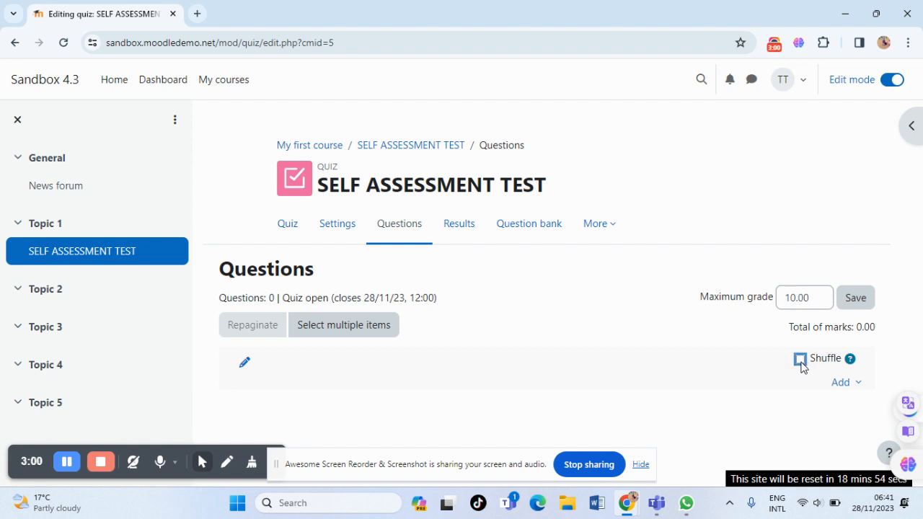
left_click(848, 385)
left_click(805, 411)
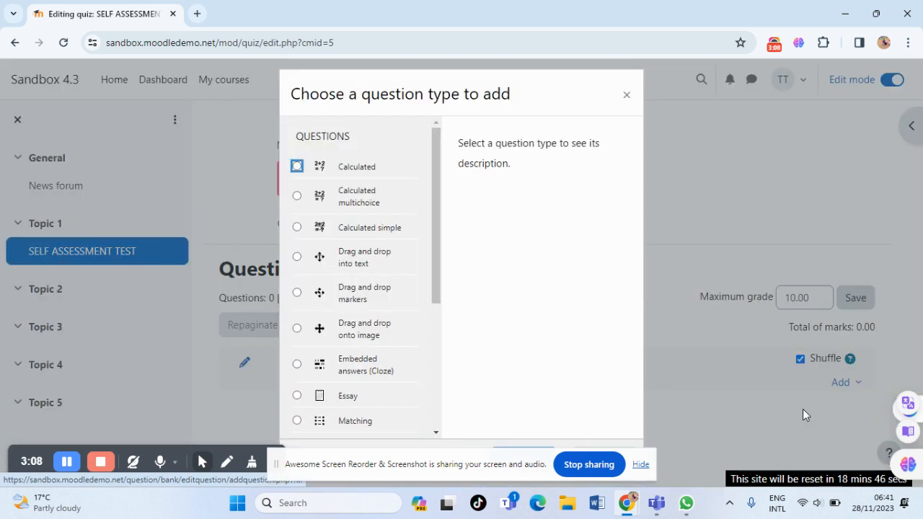
left_click(343, 399)
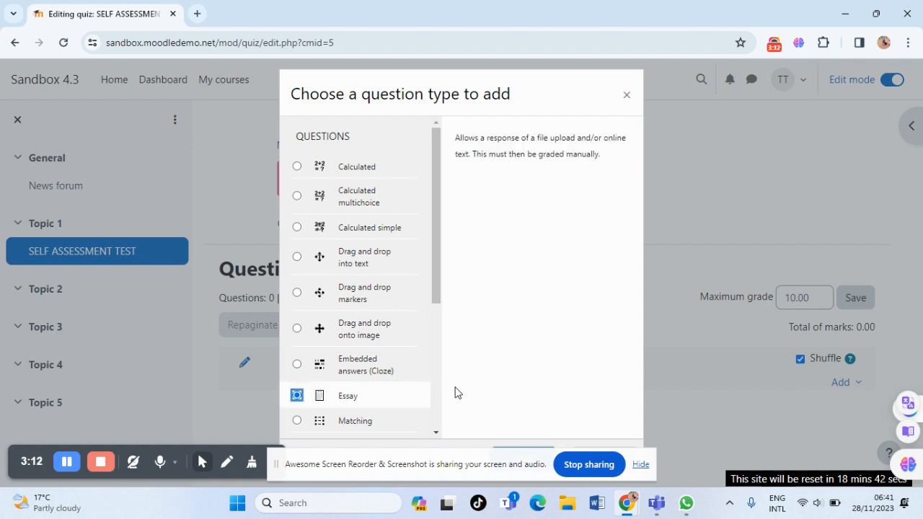
left_click(642, 465)
left_click(526, 462)
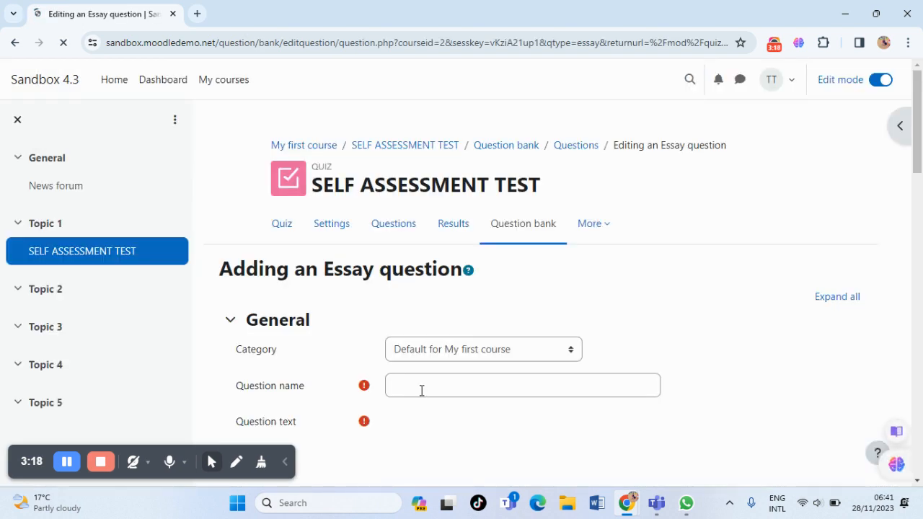
- Name the essay question Q1 and enter "What is money?" as its question text
left_click(422, 390)
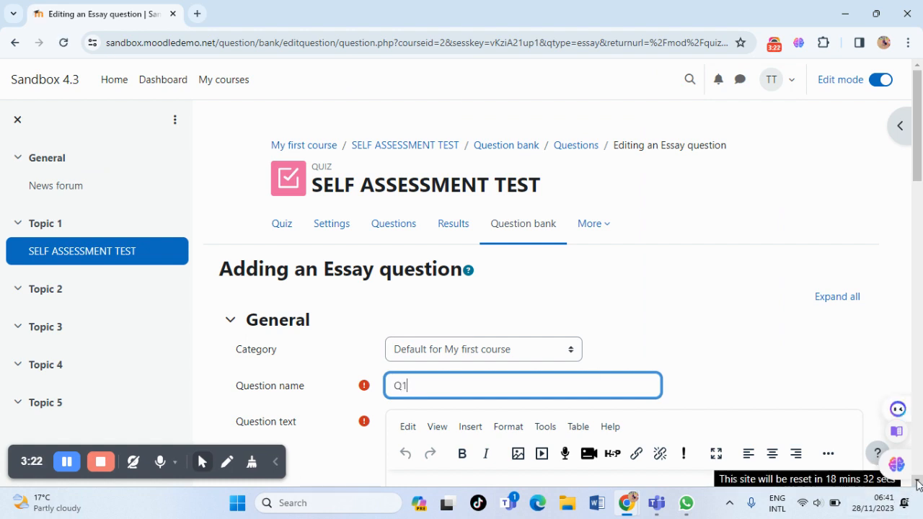
scroll(918, 483, "down", 2)
scroll(918, 484, "down", 1)
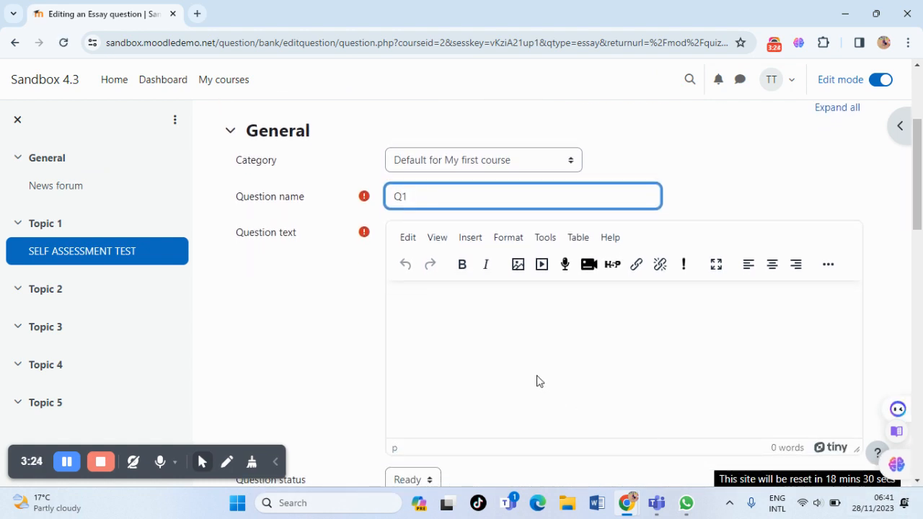
left_click(459, 329)
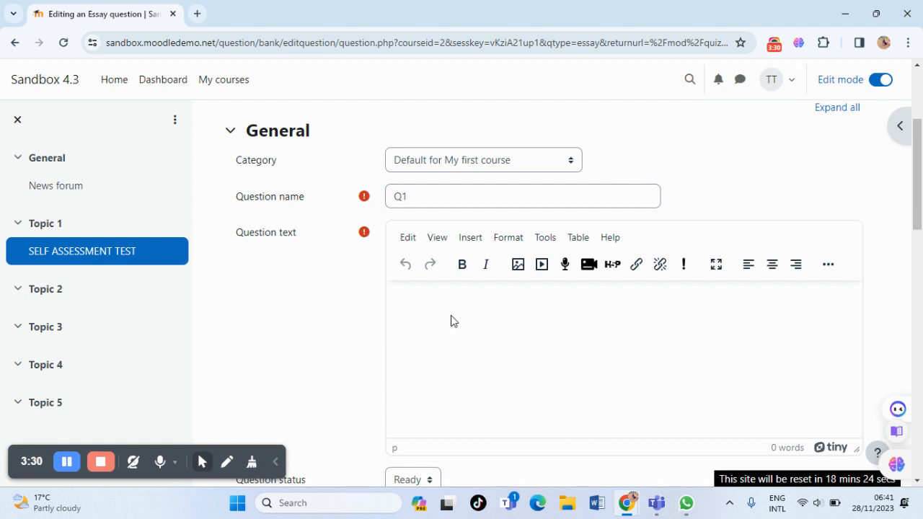
type("W")
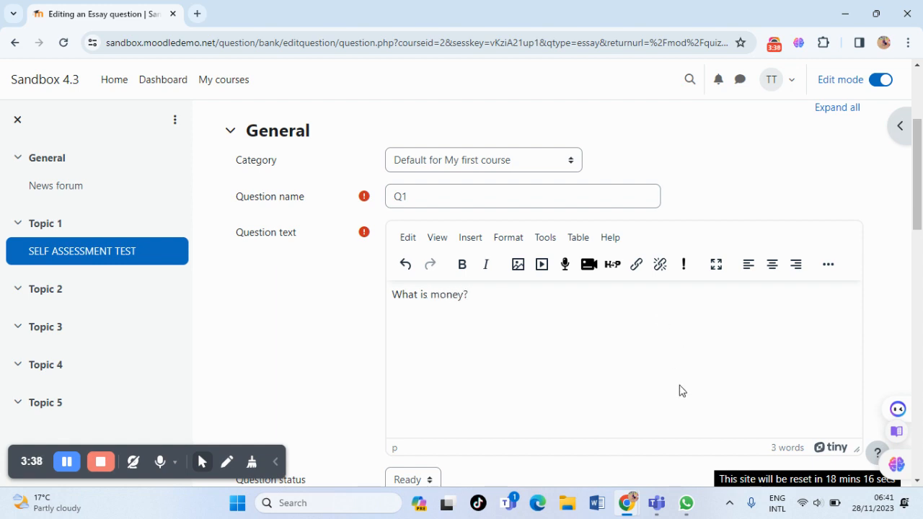
- Set the essay question's default mark to 2
scroll(916, 483, "down", 4)
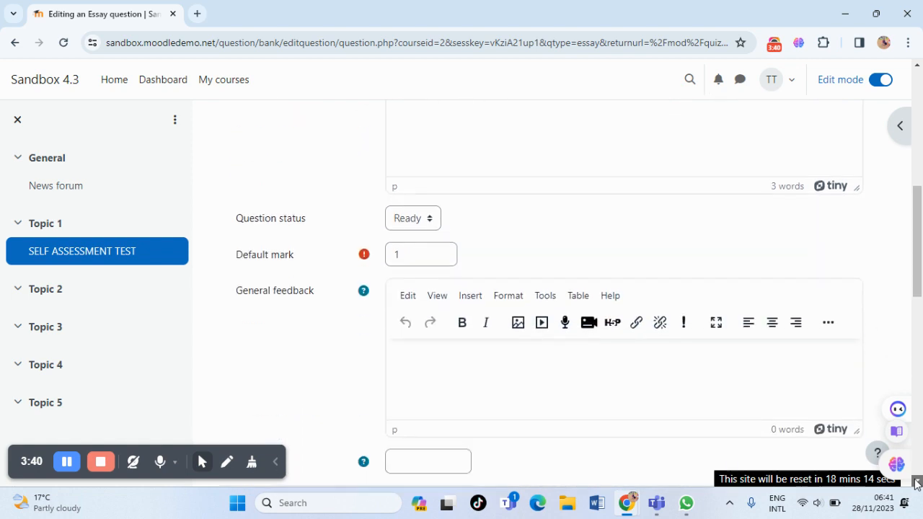
left_click(416, 215)
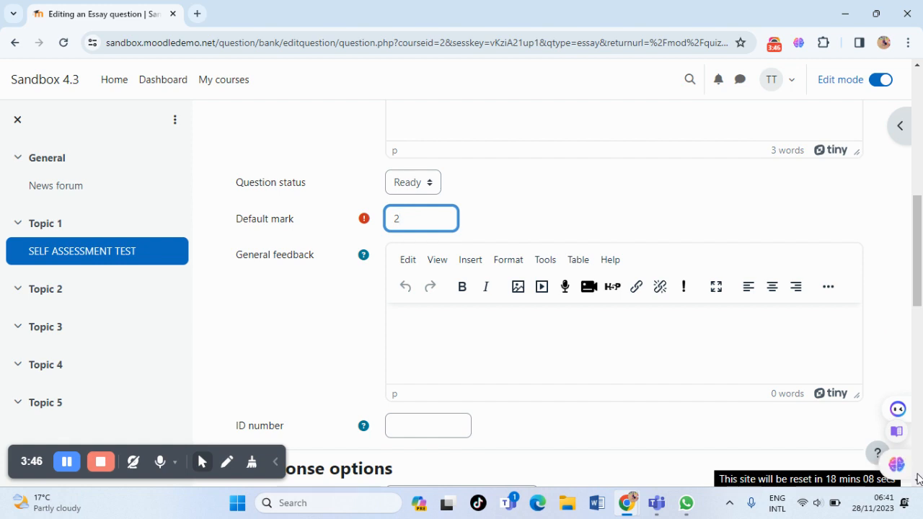
- Look through the essay's response format and required text choices, and try enabling the minimum word limit
scroll(917, 481, "down", 2)
scroll(917, 481, "down", 1)
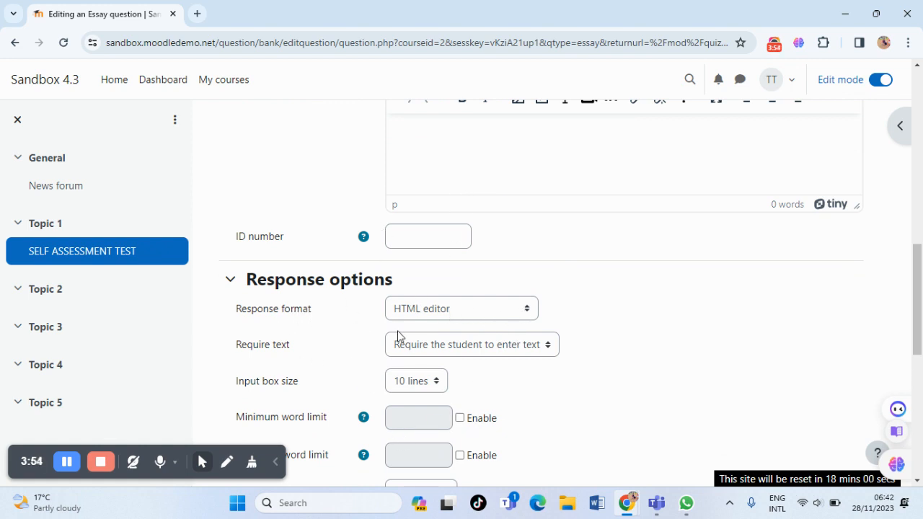
left_click(529, 309)
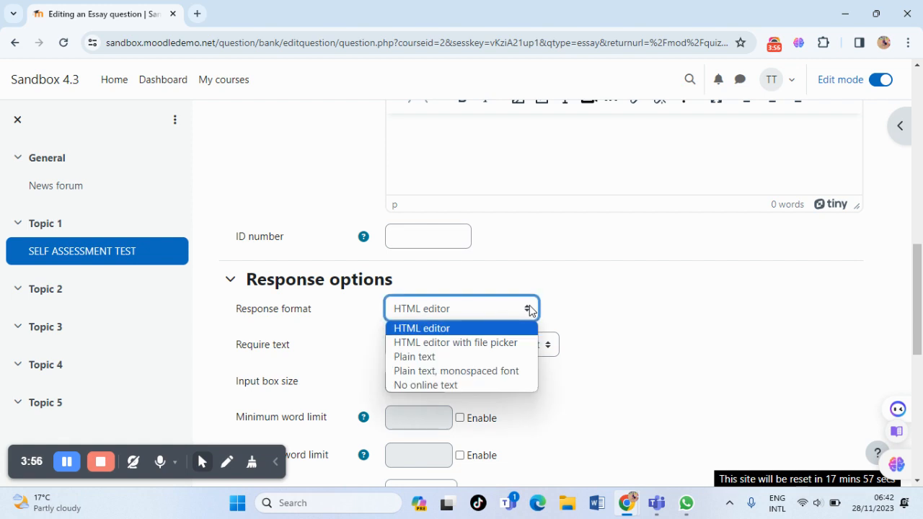
left_click(529, 307)
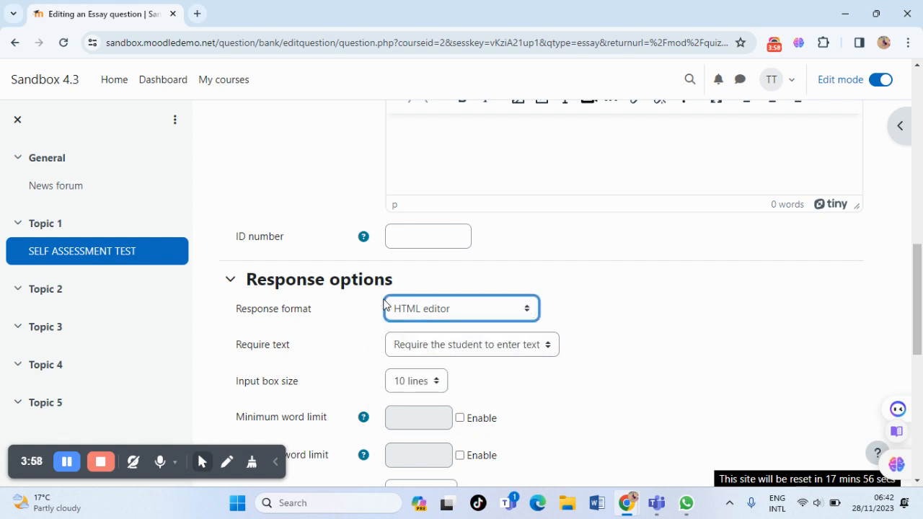
left_click(537, 343)
left_click(537, 342)
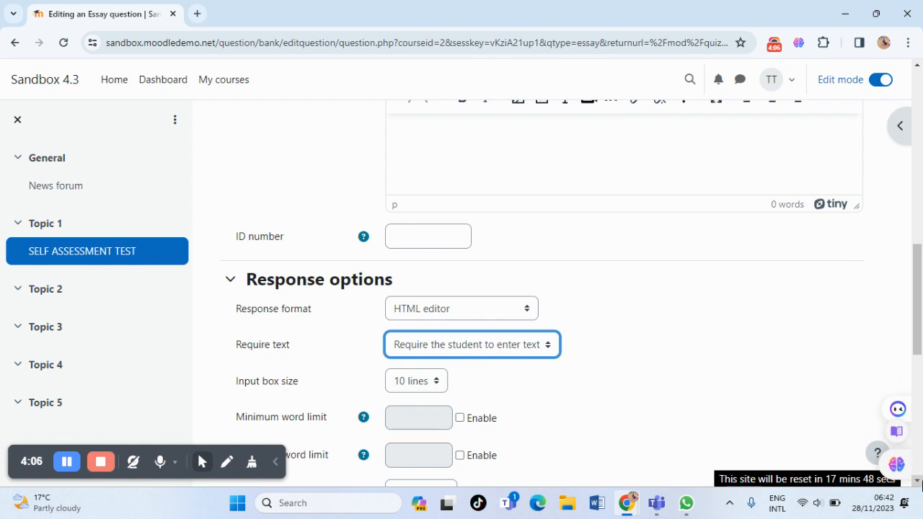
scroll(918, 483, "down", 3)
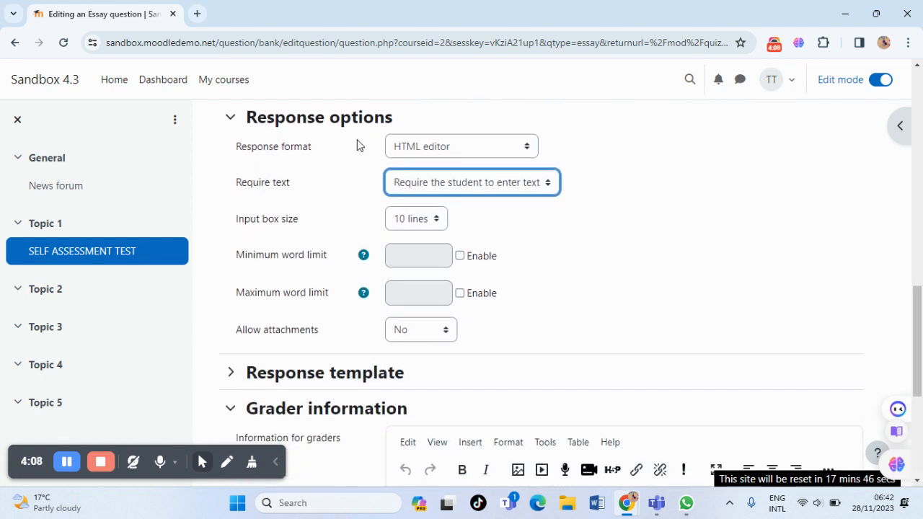
left_click(460, 256)
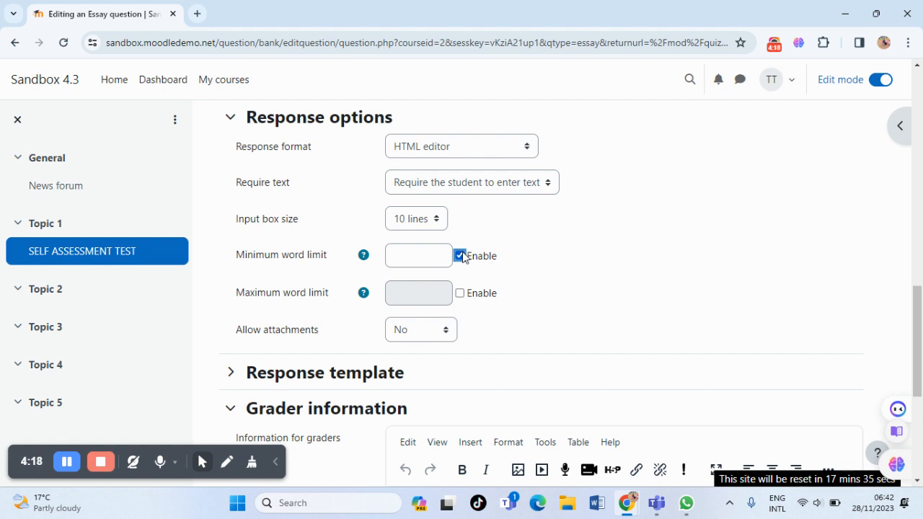
left_click(462, 256)
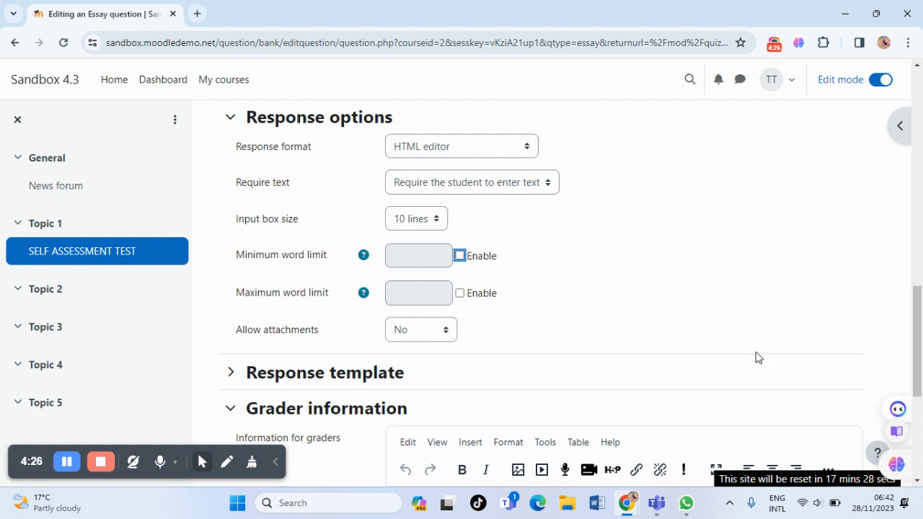
- Save the essay question to the quiz and preview it, closing the preview when done
scroll(918, 481, "down", 4)
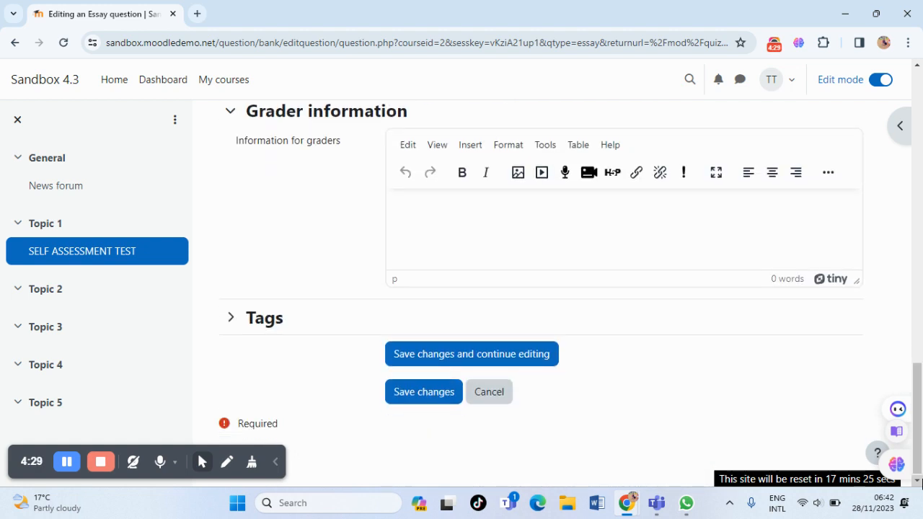
left_click(418, 393)
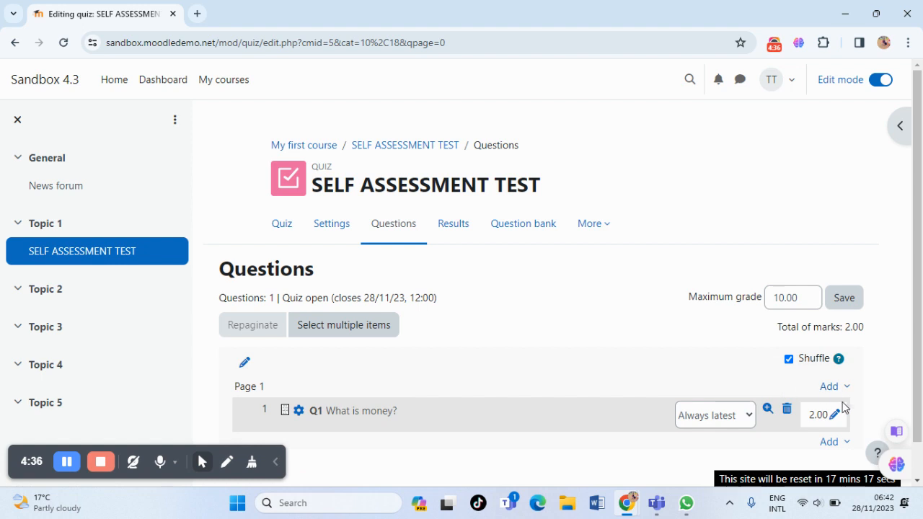
left_click(768, 412)
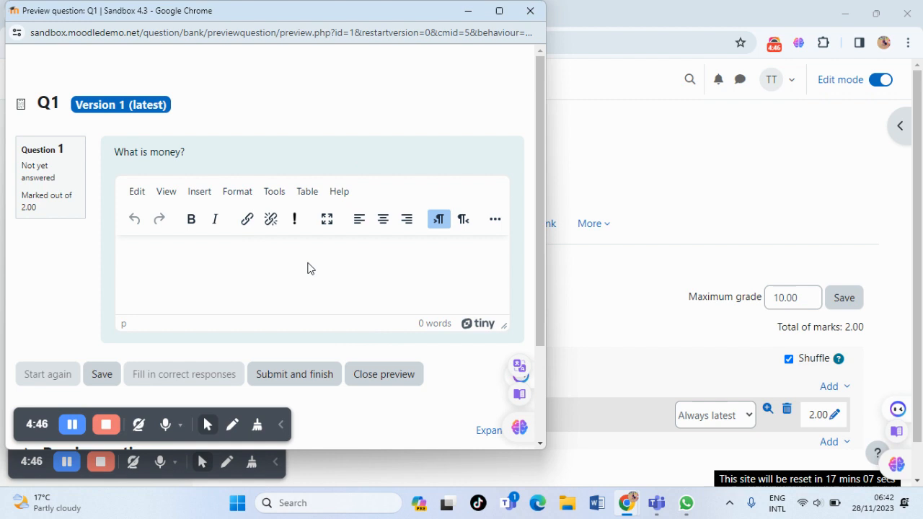
left_click(397, 373)
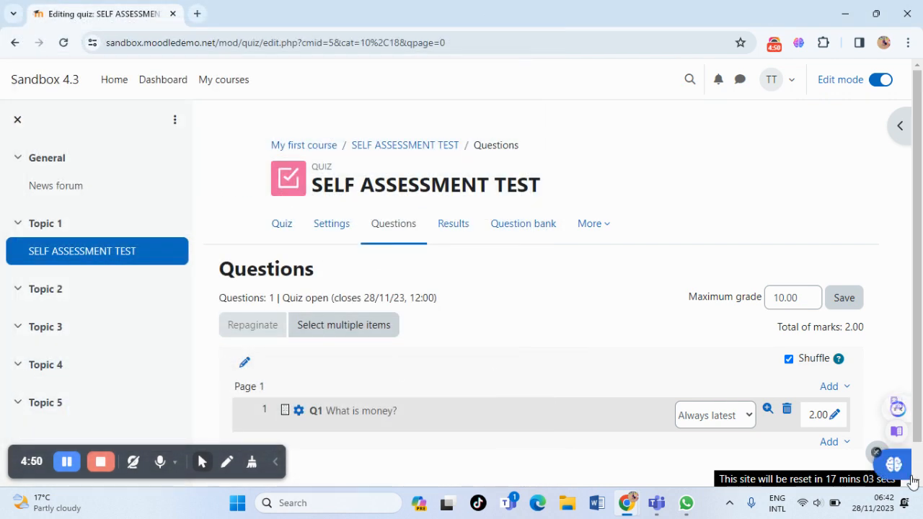
- Add a new True/False question to the quiz below Q1
scroll(857, 400, "down", 1)
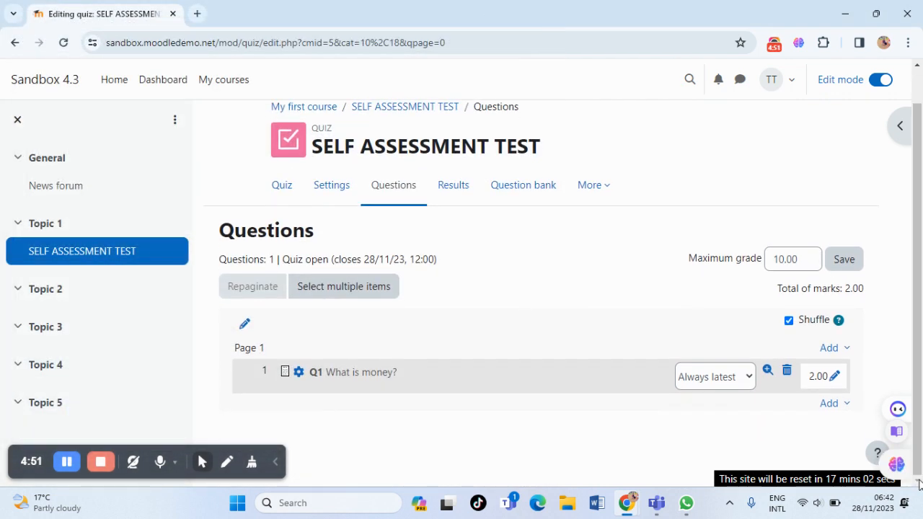
left_click(828, 407)
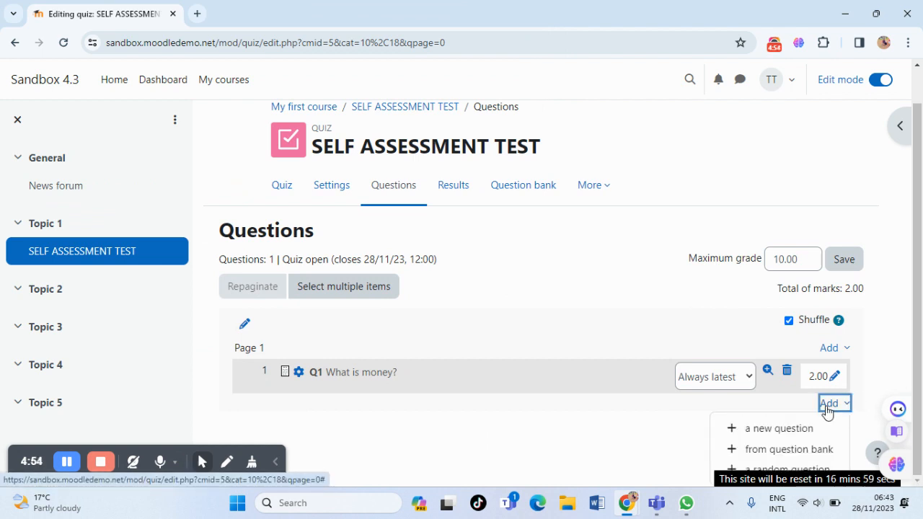
left_click(797, 427)
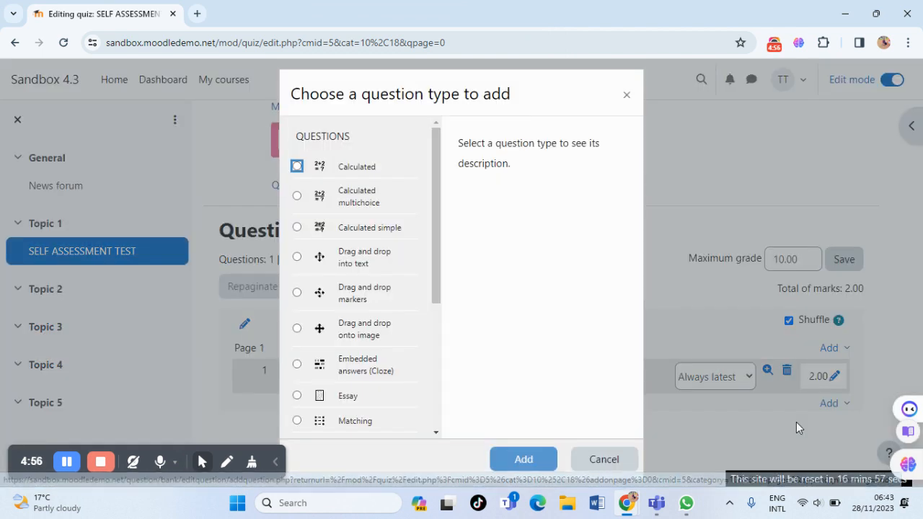
left_click(436, 433)
scroll(436, 433, "down", 2)
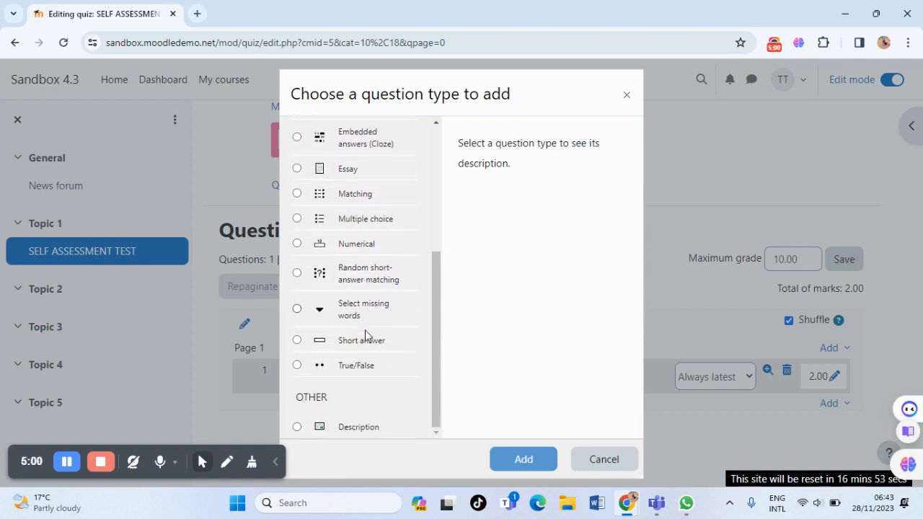
left_click(371, 369)
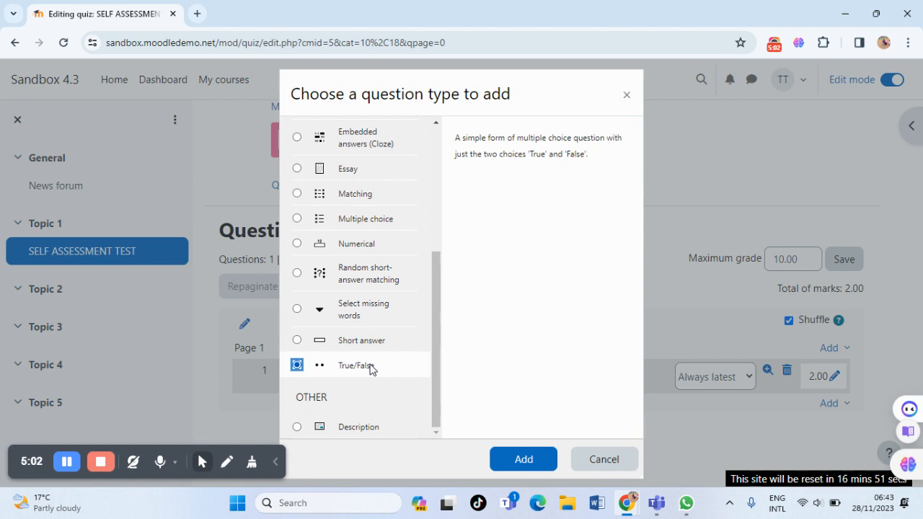
left_click(533, 459)
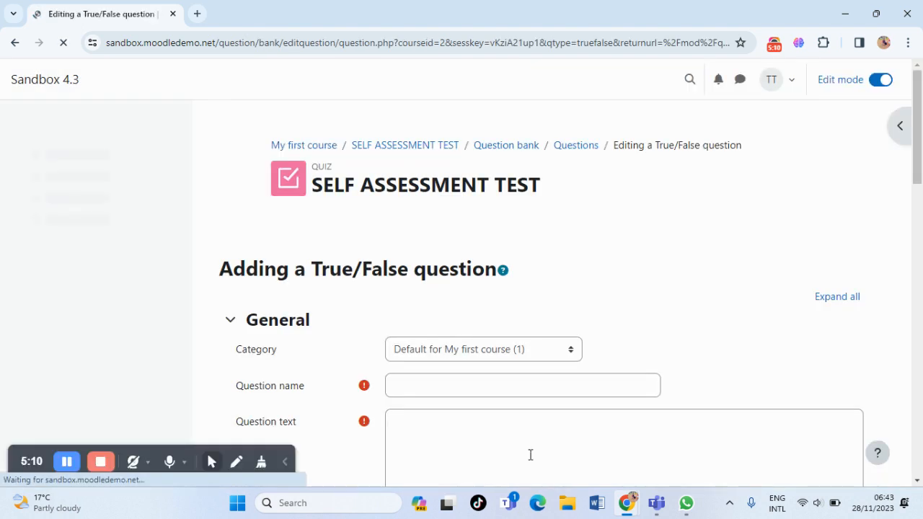
- Name the True/False question Q2 and enter "Bitcoin is a form of virtual currency." as its question text
left_click(441, 389)
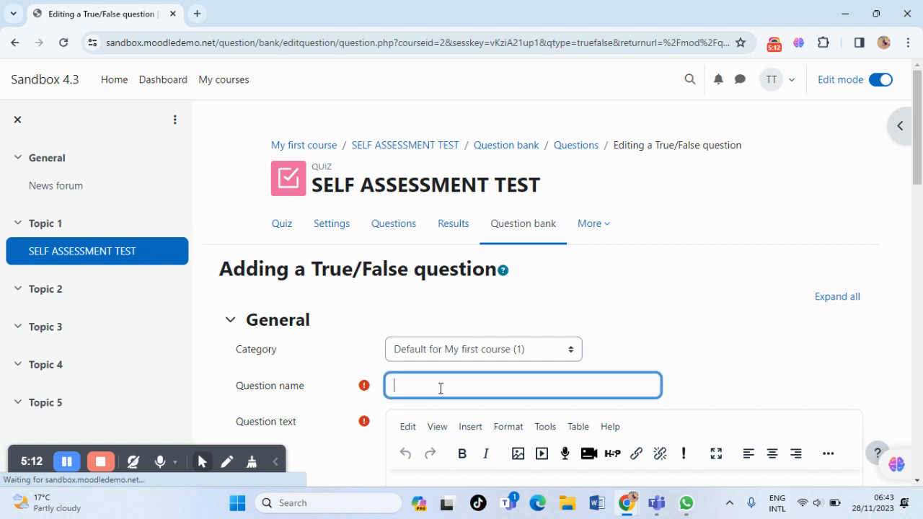
type("q2")
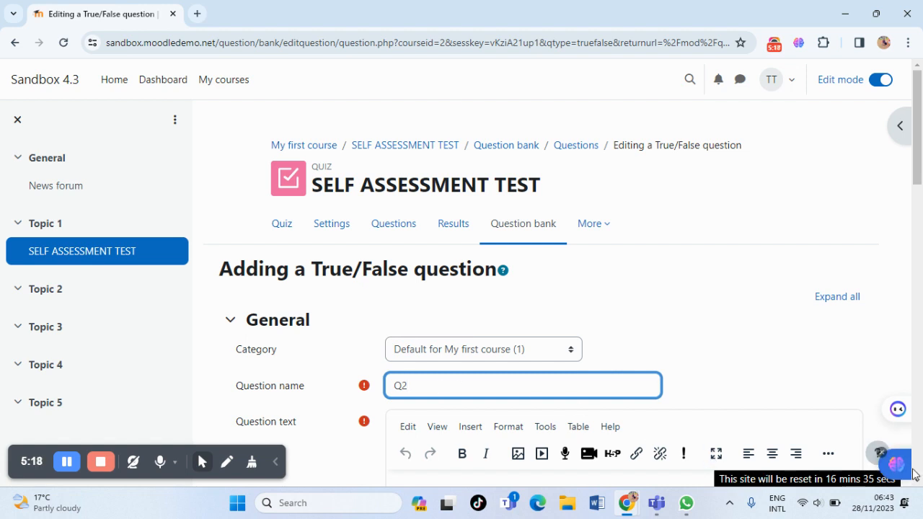
scroll(918, 483, "down", 3)
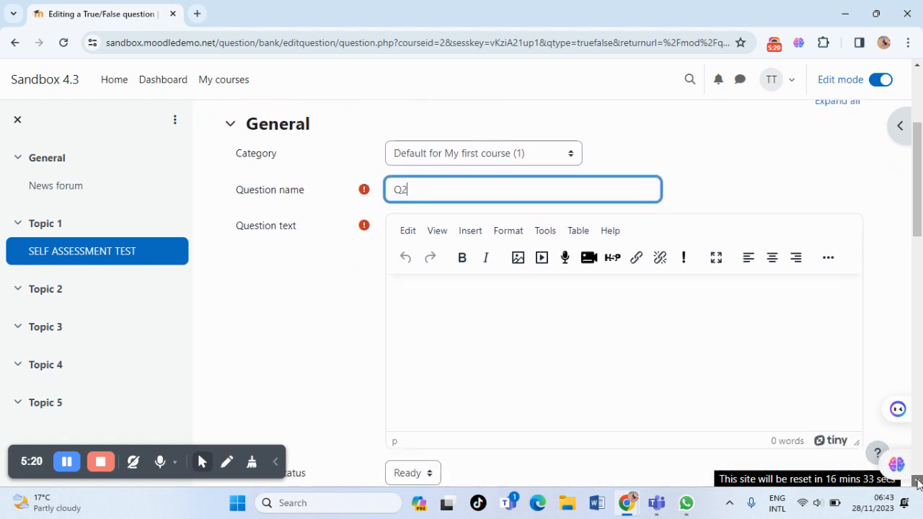
left_click(496, 298)
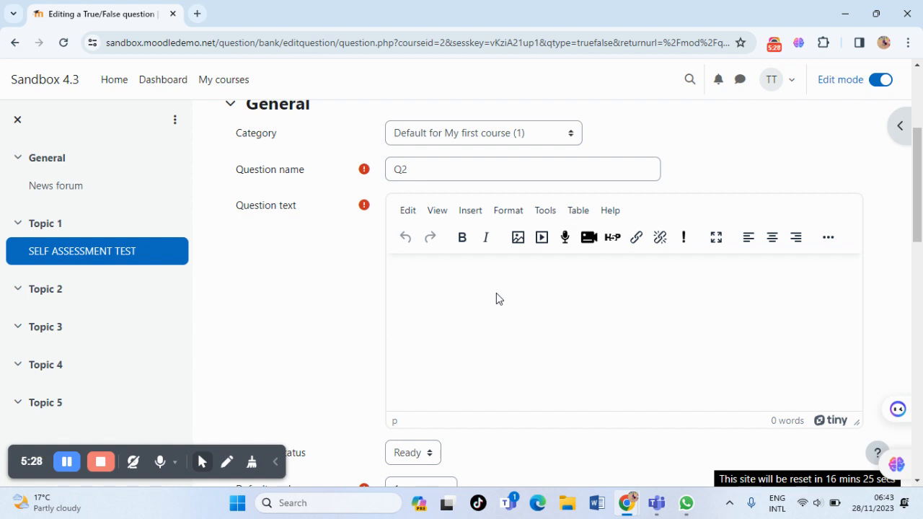
type("Bitcoin is a form of vir")
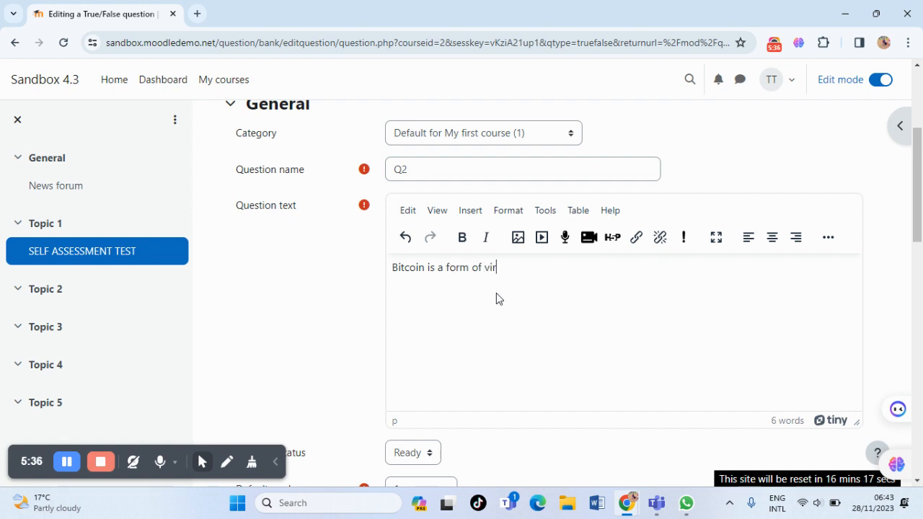
type("tual currency/")
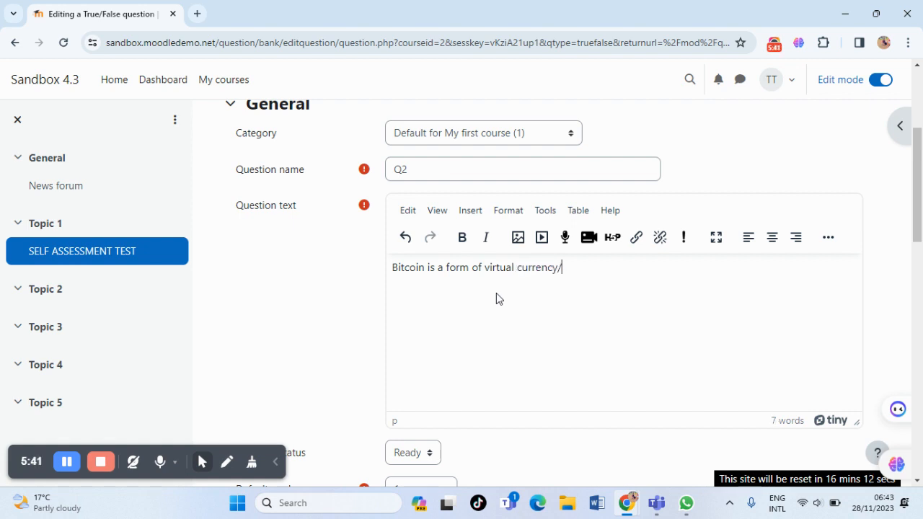
key("BackSpace")
type(".")
- Set the True/False question's default mark to 2 and its correct answer to True
scroll(916, 485, "down", 2)
scroll(917, 490, "down", 1)
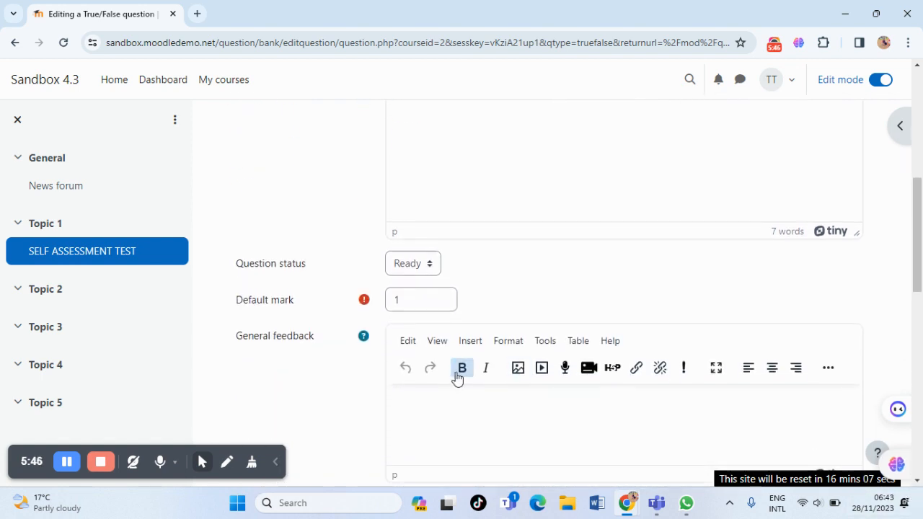
left_click(409, 305)
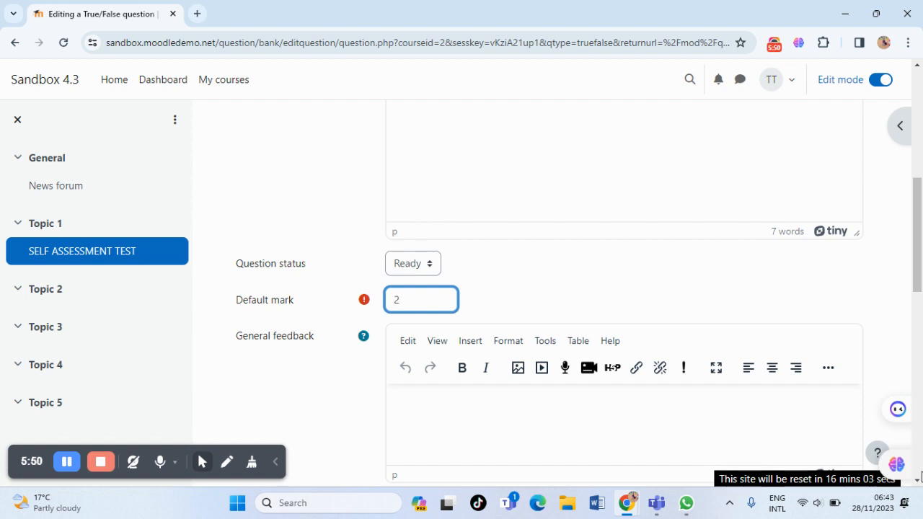
scroll(920, 483, "down", 3)
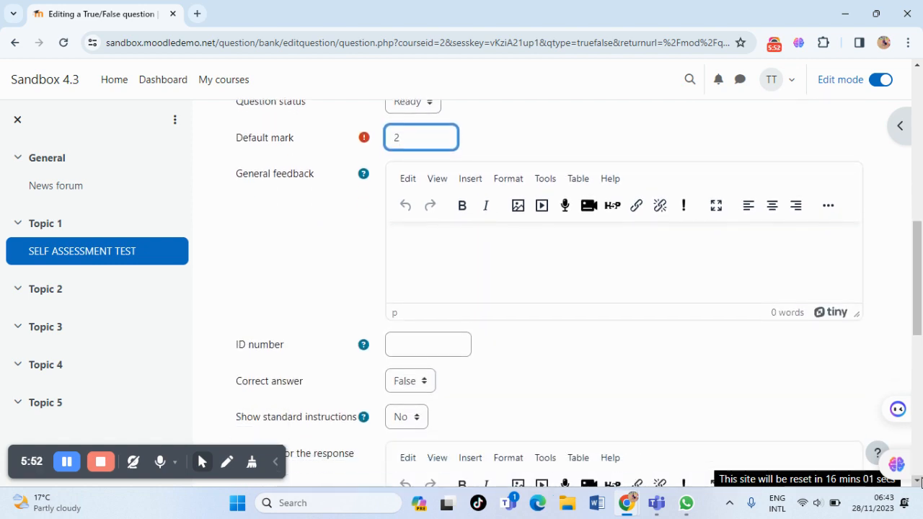
scroll(921, 483, "down", 1)
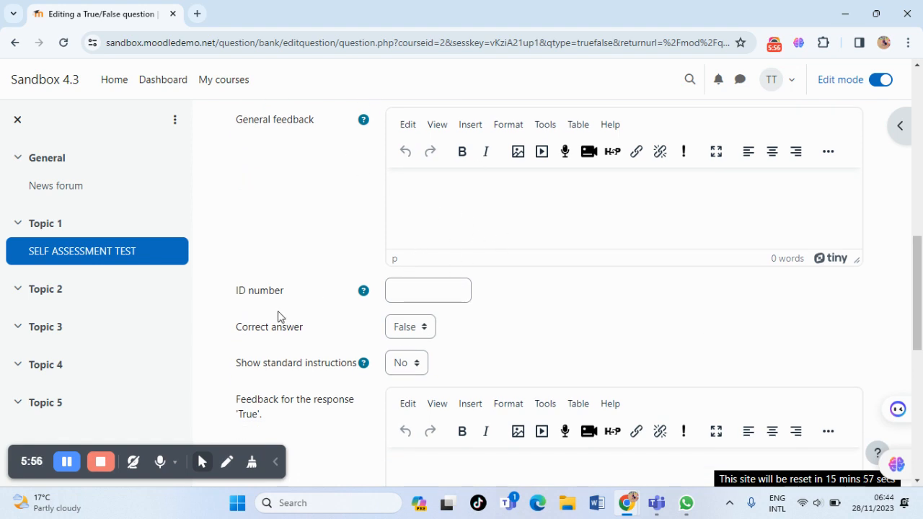
left_click(425, 328)
left_click(414, 365)
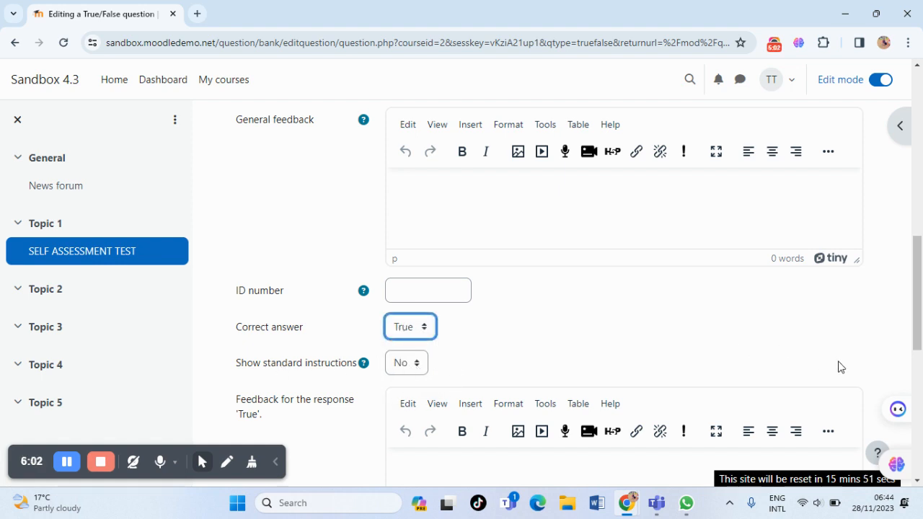
- Enter "Correct" as feedback for the response True and "Incorrect" as feedback for the response False
left_click(918, 480)
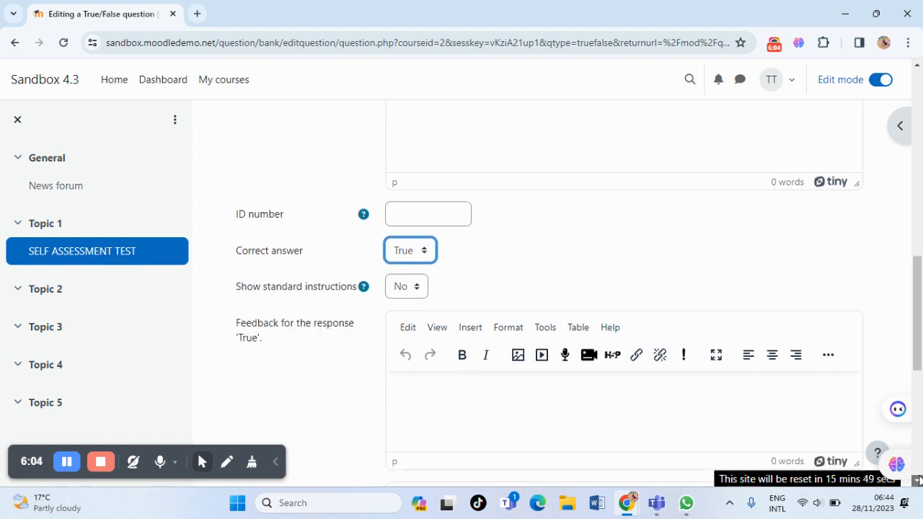
scroll(918, 480, "down", 2)
left_click(420, 247)
type("Correct")
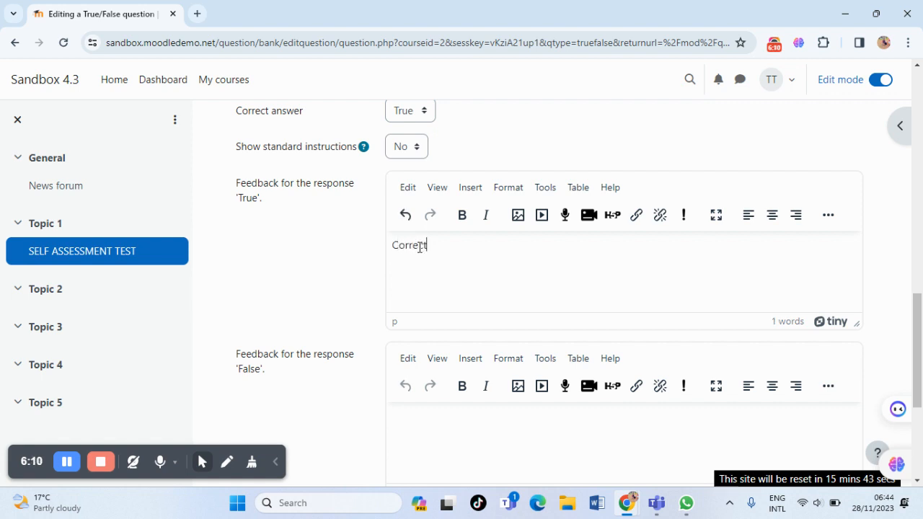
left_click(431, 420)
type("Incorrect")
- Save the True/False question to the quiz
left_click(916, 481)
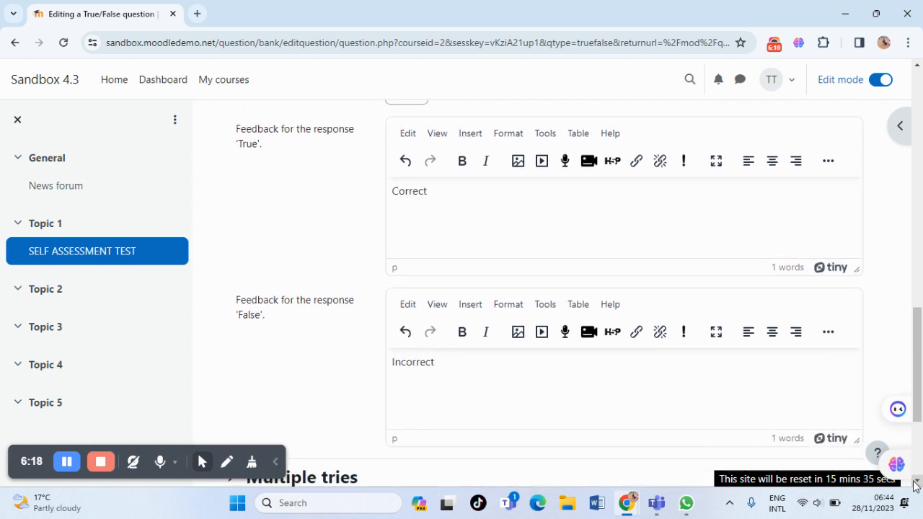
left_click(916, 483)
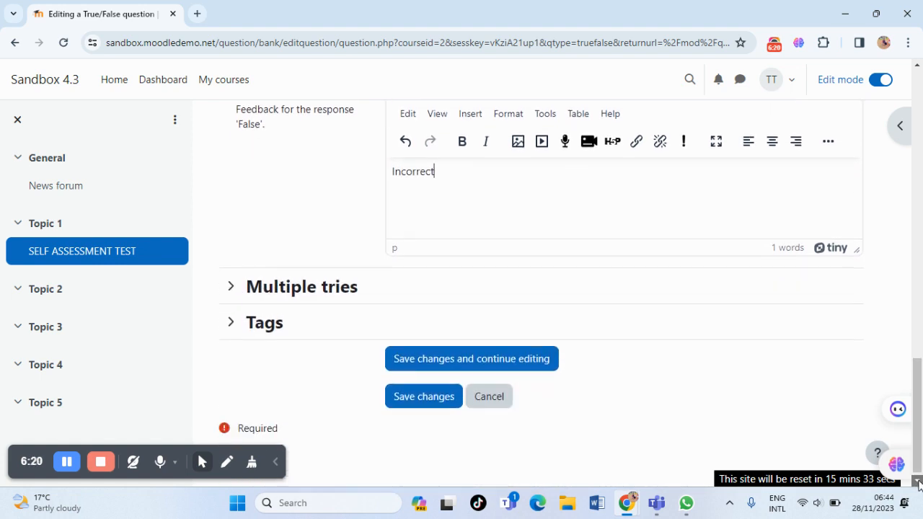
left_click(426, 389)
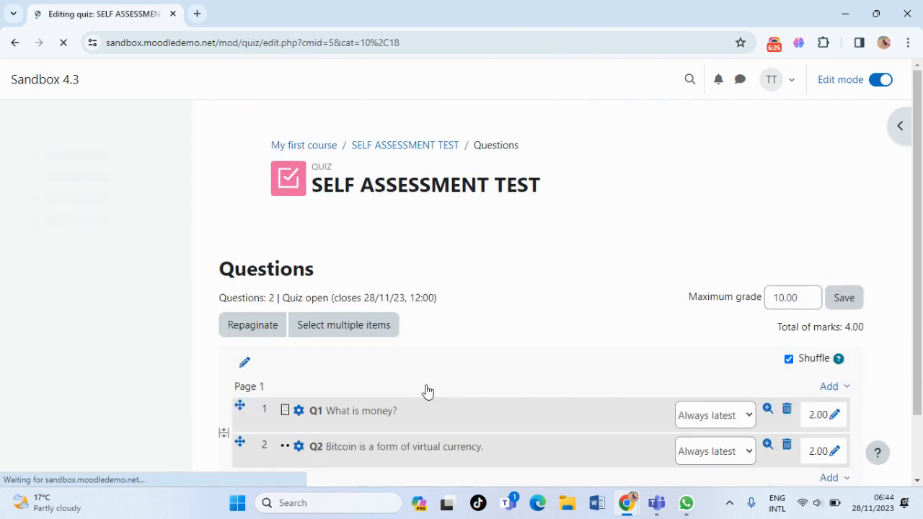
- Preview question Q2, check the answer False, and close the preview
left_click(918, 481)
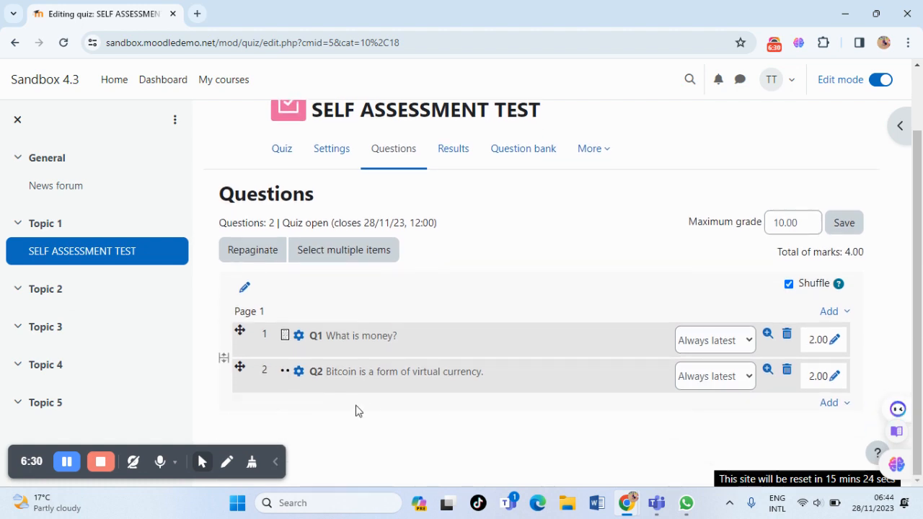
left_click(767, 374)
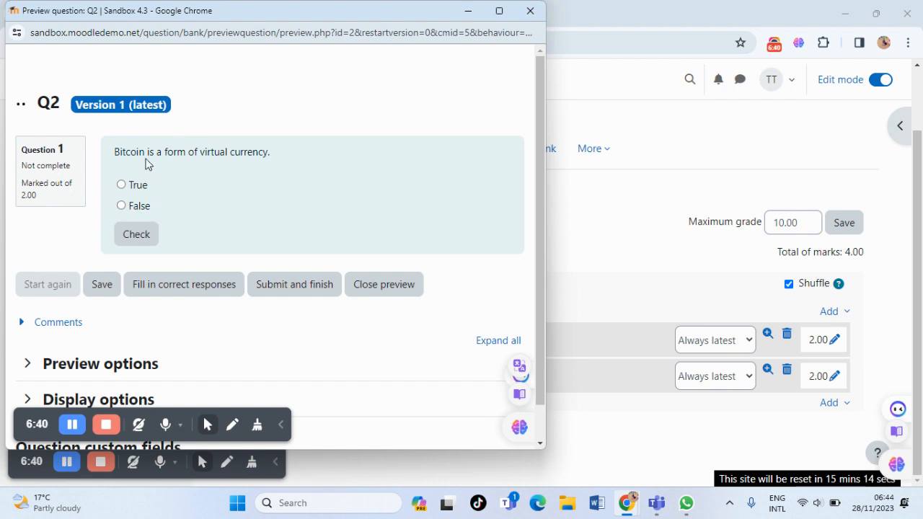
left_click(122, 206)
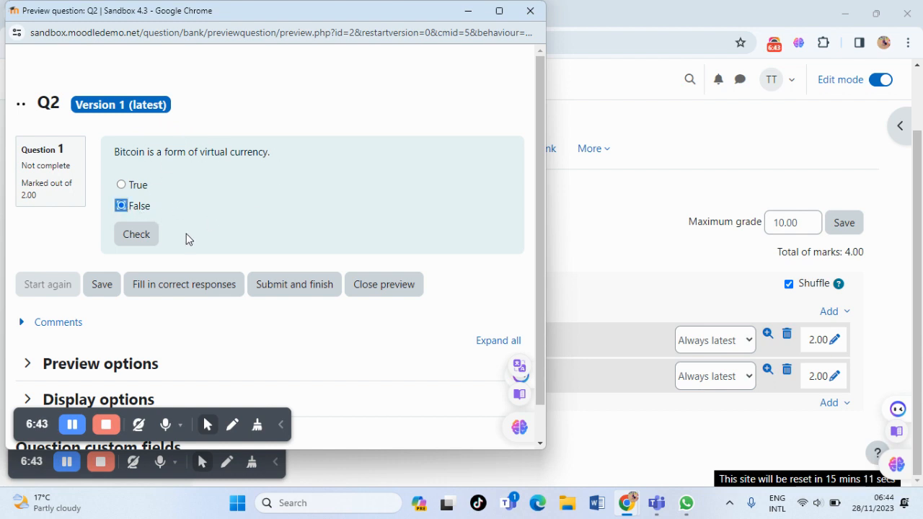
left_click(136, 235)
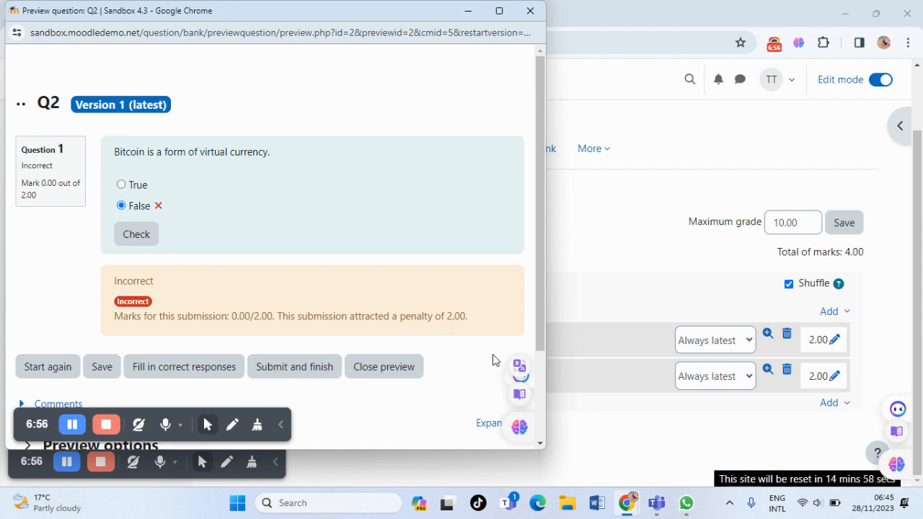
left_click(390, 364)
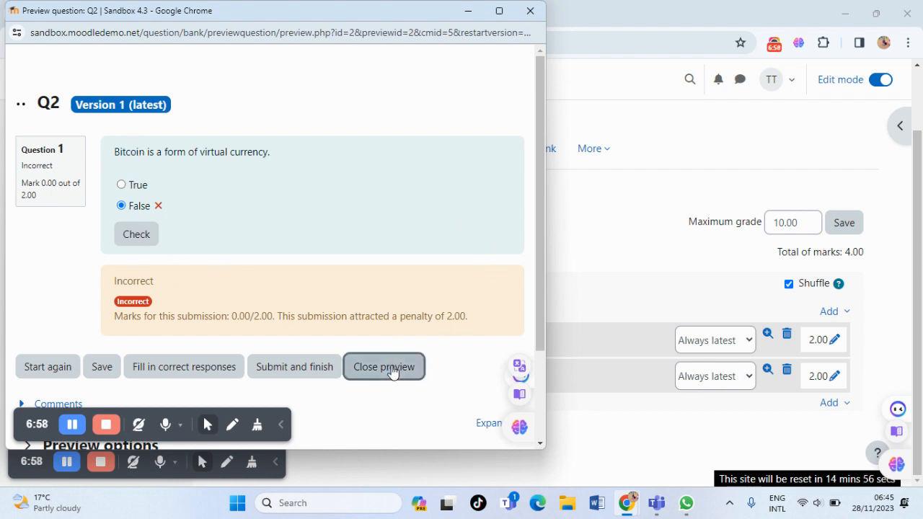
- Add a new Multiple choice question to the quiz below Q2
left_click(833, 403)
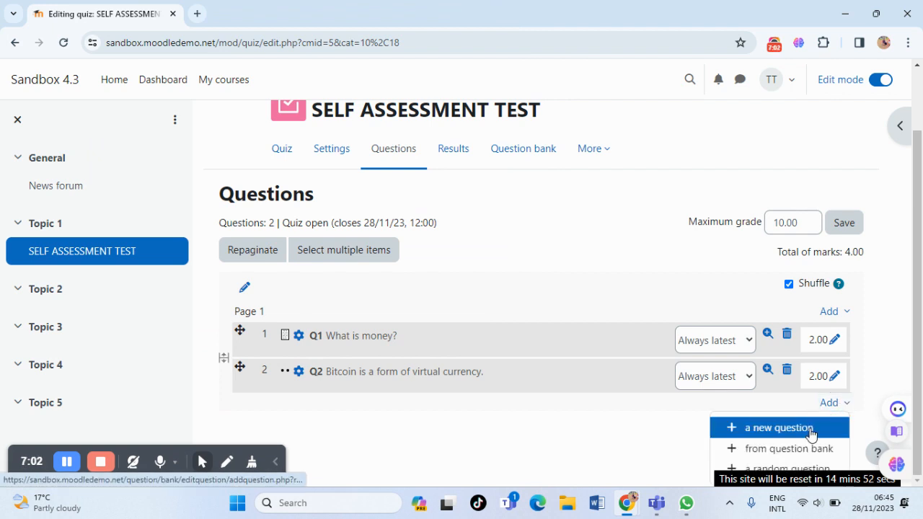
left_click(810, 428)
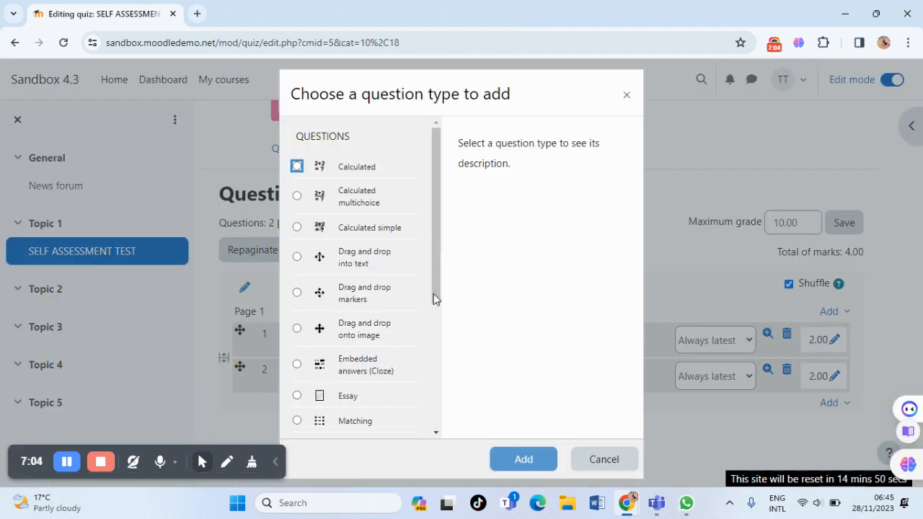
scroll(436, 433, "down", 3)
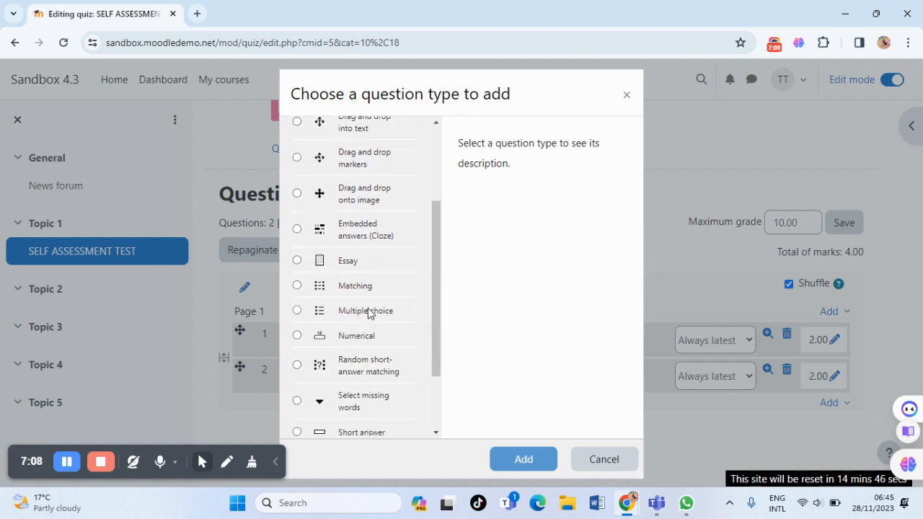
left_click(366, 312)
left_click(533, 465)
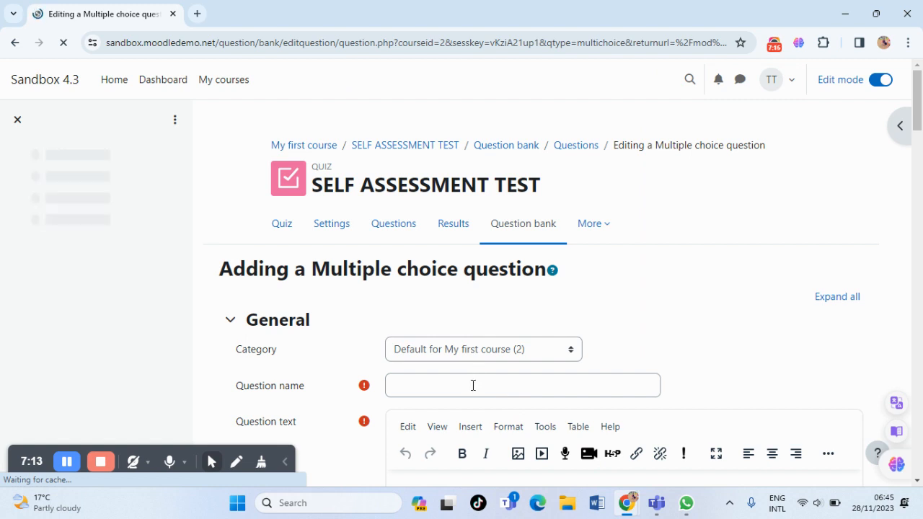
- Name the multiple choice question Q3 and enter "Which one of the following is not a function of money?" as its question text
left_click(404, 390)
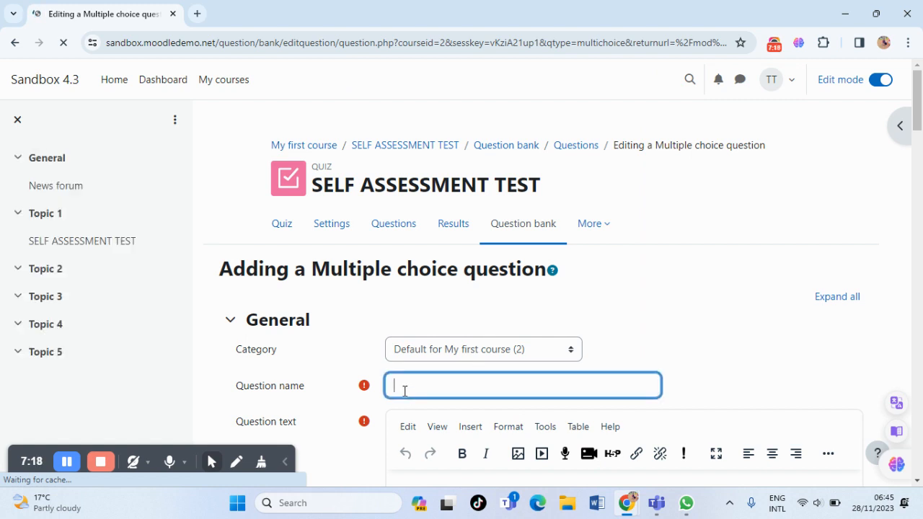
type("Q3")
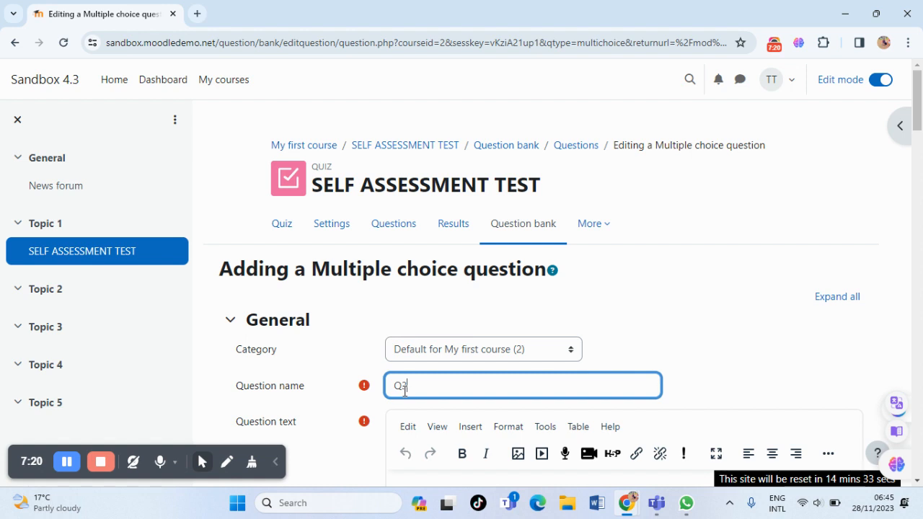
left_click(918, 486)
scroll(918, 487, "down", 2)
left_click(564, 302)
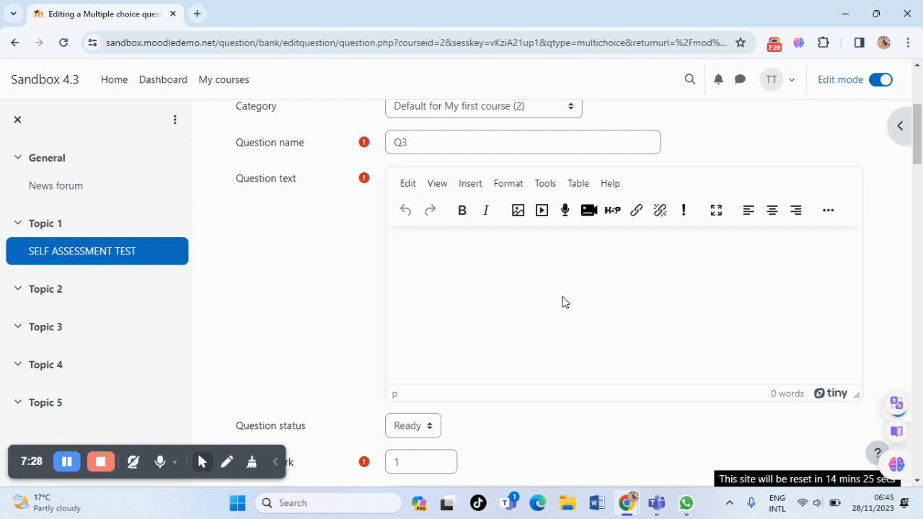
type("Which one of the following is not a function of money")
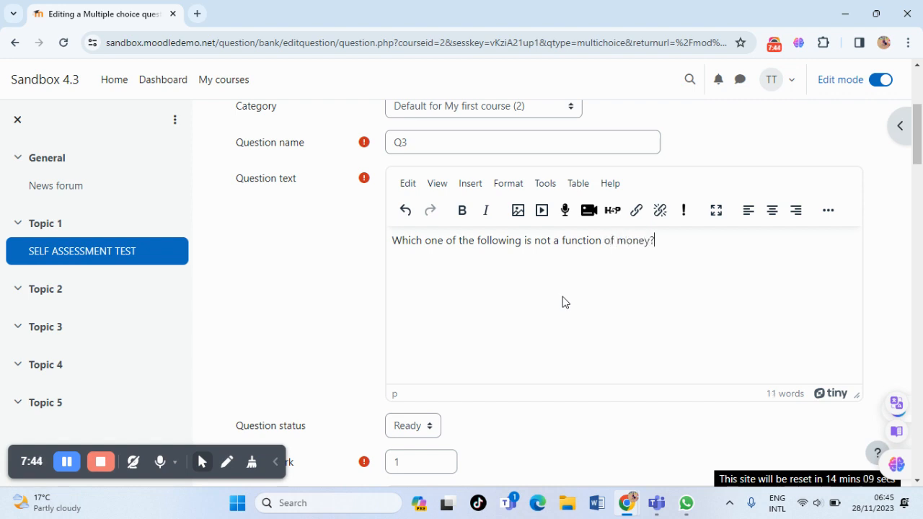
- Set the default mark of question Q3 to 2
left_click(918, 481)
left_click(919, 481)
left_click(918, 481)
left_click(918, 481)
left_click(918, 482)
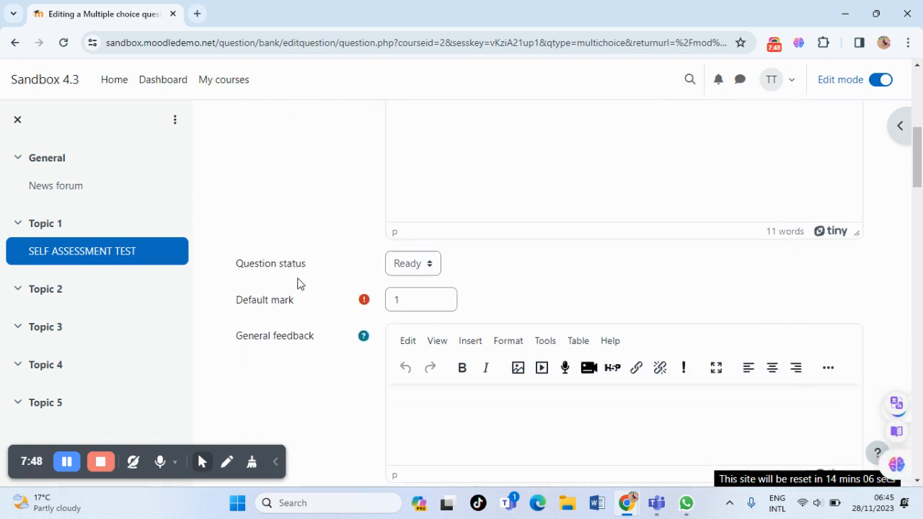
left_click(404, 302)
key("BackSpace")
type("2")
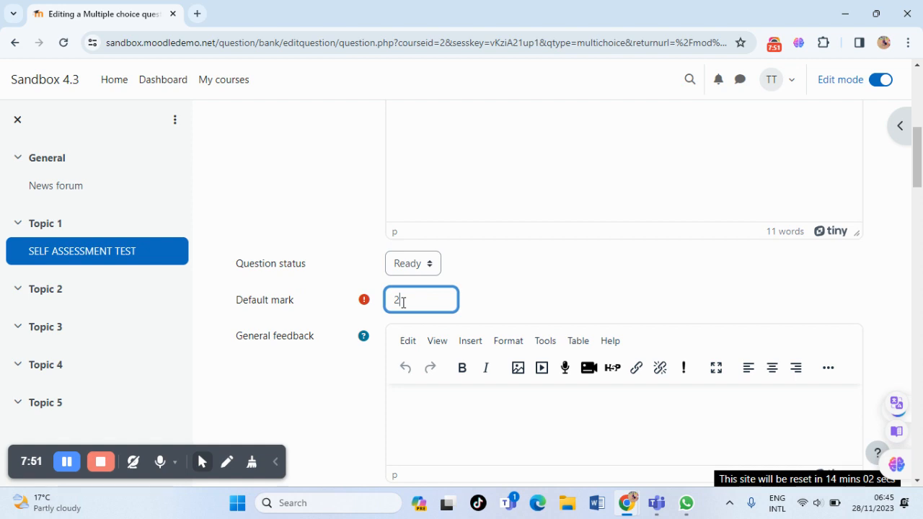
- Enter "Standard of deffered payment" as Choice 1 with the feedback "Incorrect"
left_click(918, 481)
left_click(918, 481)
left_click(918, 481)
left_click(918, 481)
left_click(918, 481)
left_click(918, 481)
left_click(918, 482)
left_click(918, 481)
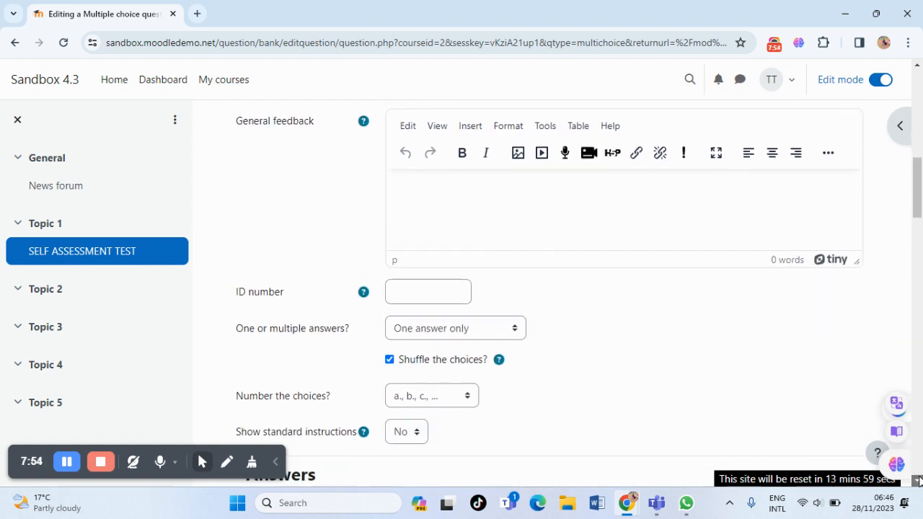
left_click(918, 481)
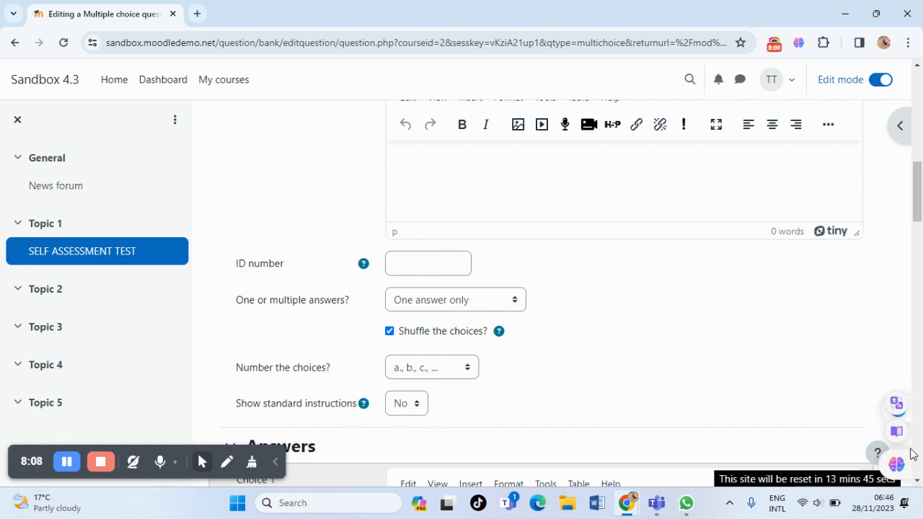
left_click(917, 481)
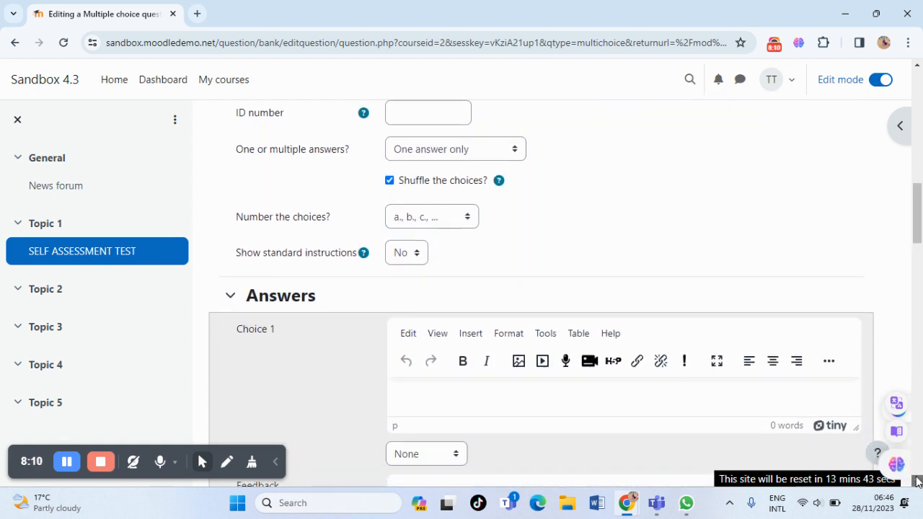
left_click(917, 481)
left_click(917, 481)
left_click(917, 481)
left_click(917, 481)
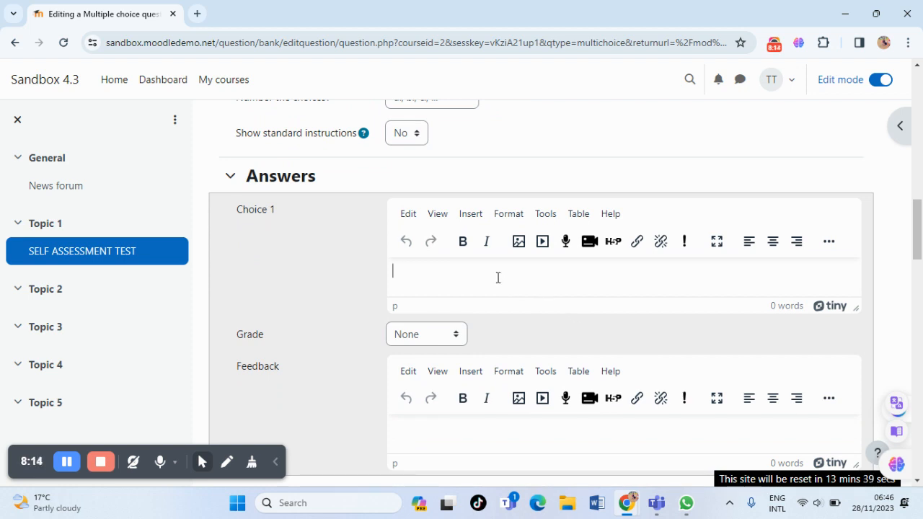
type("Standar")
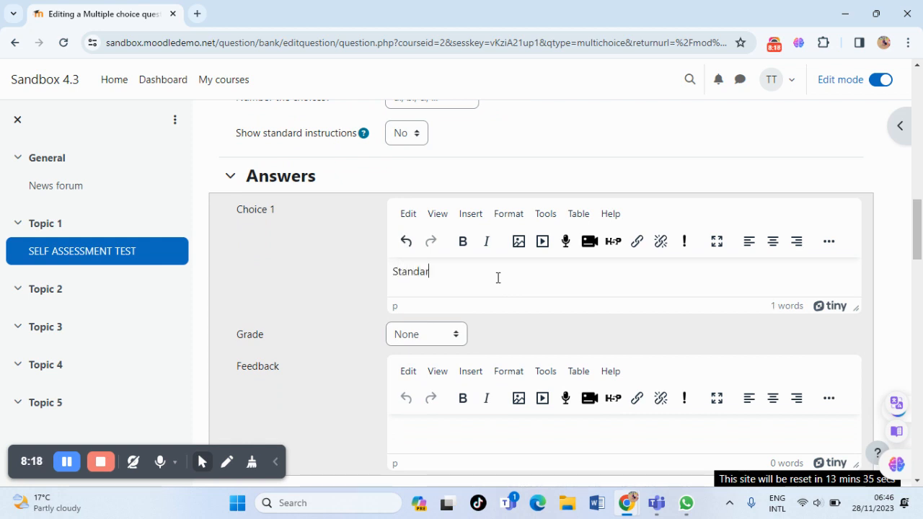
type("d of deffered payment")
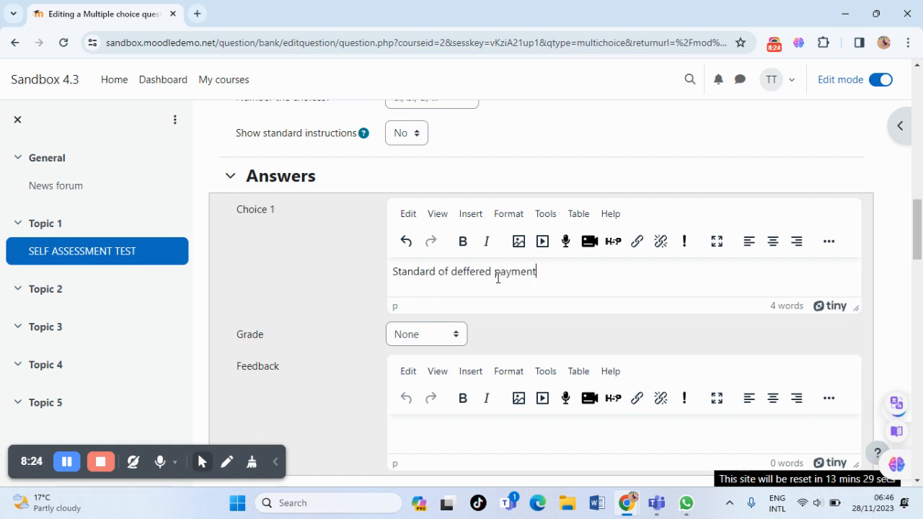
left_click(432, 422)
type("Incorrect")
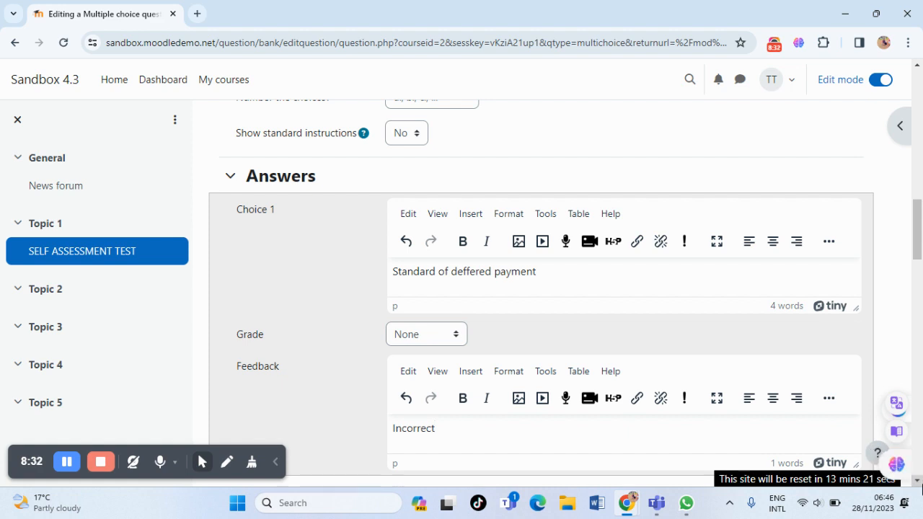
- Enter "Unit of account" as Choice 2 with the feedback "Incorrect"
left_click(918, 481)
scroll(503, 301, "down", 3)
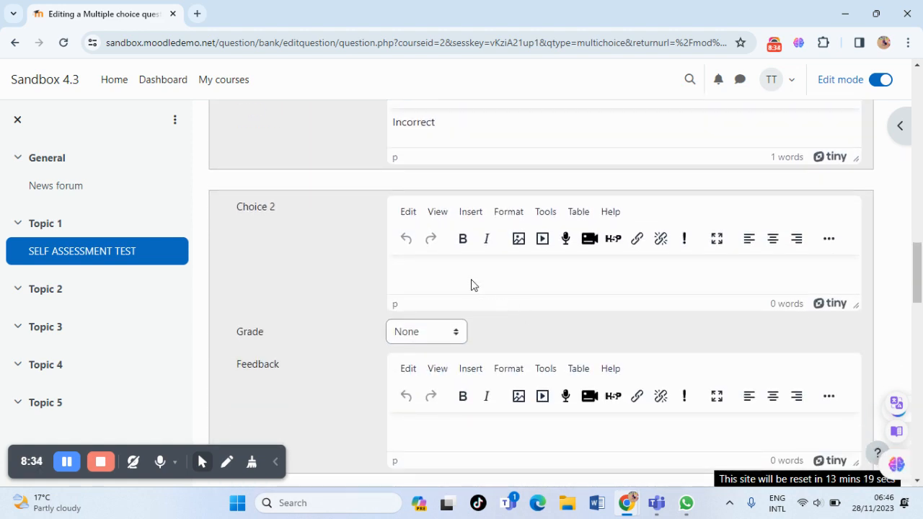
left_click(450, 271)
type("y")
type("uni")
key("BackSpace")
type("Unit of accunt")
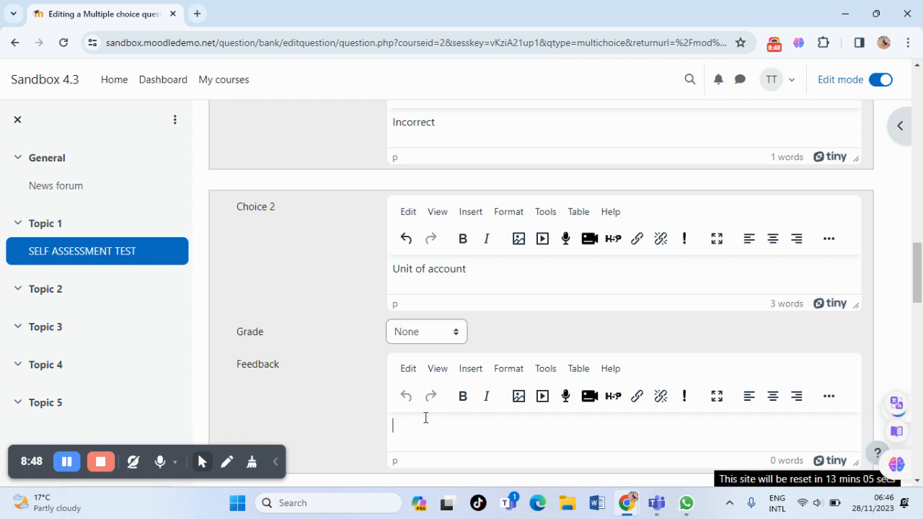
type("Incorrect")
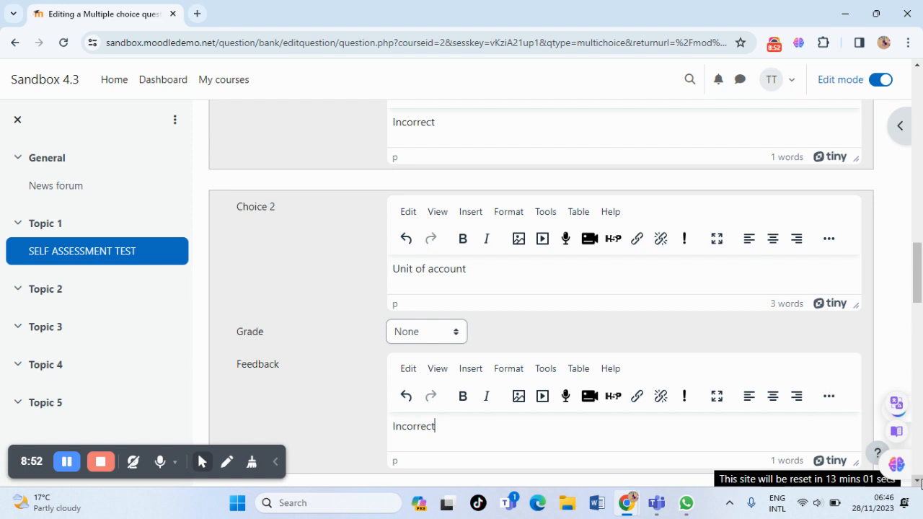
- Enter "means of consumption" as Choice 3 with the feedback "Incorrect"
left_click(919, 481)
left_click(918, 481)
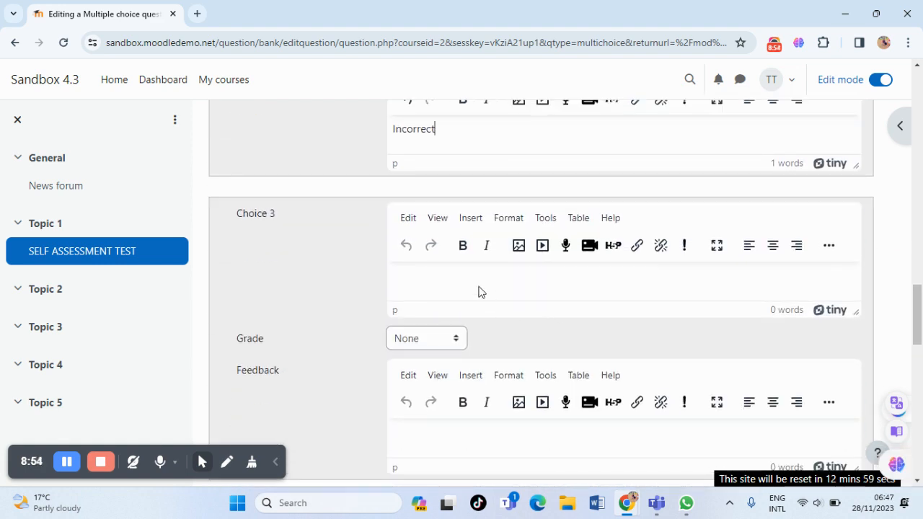
type("means of consumption")
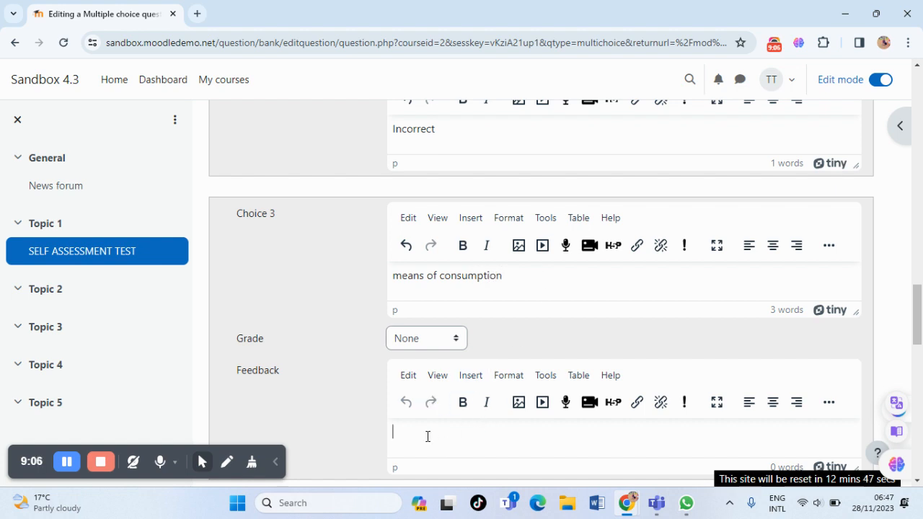
type("Incorrect")
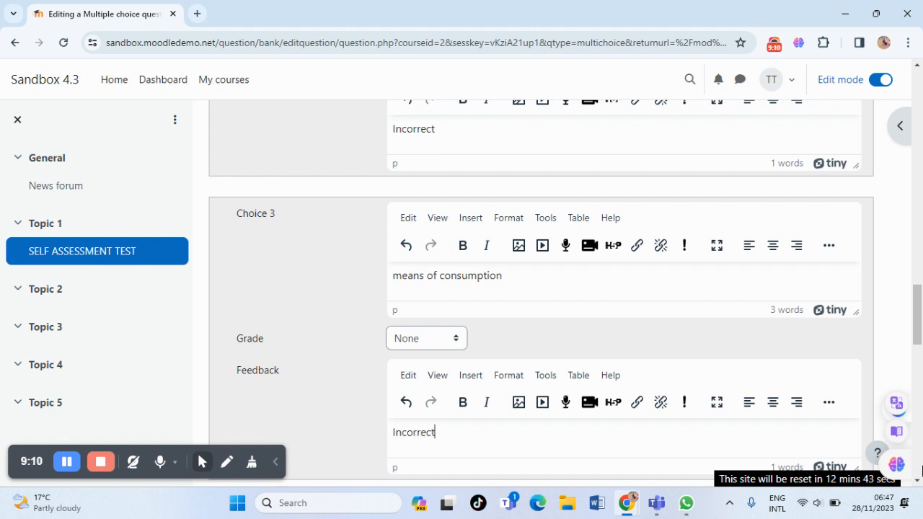
- Enter "Store of value" as the answer text of Choice 4
left_click(918, 481)
scroll(918, 481, "down", 3)
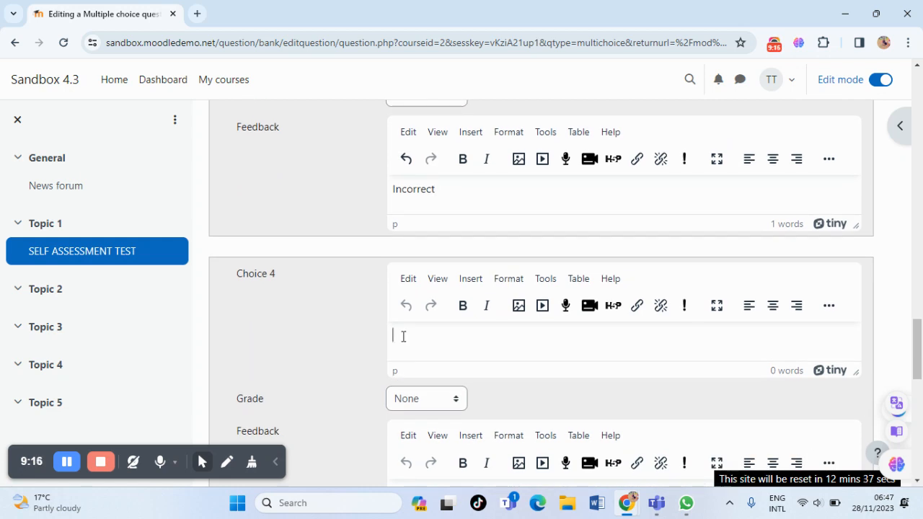
type("Store of va")
type("lue")
key("BackSpace")
type("ue")
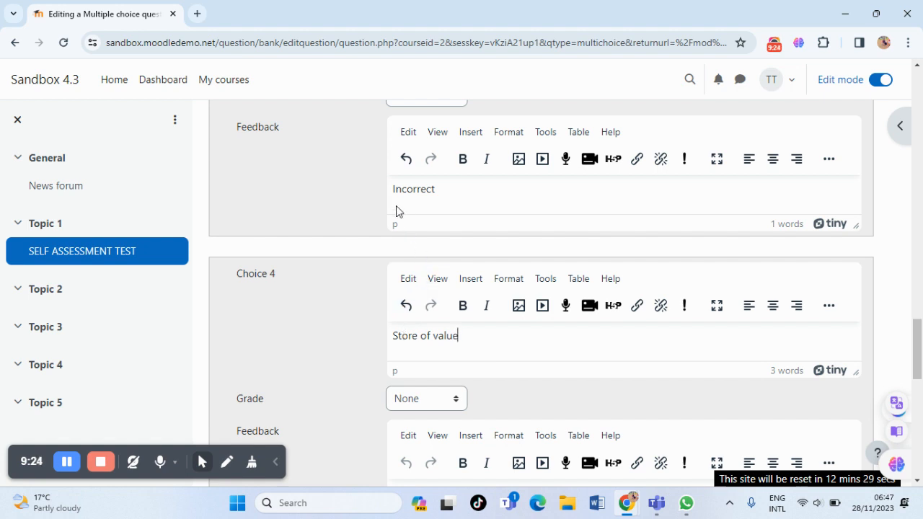
- Change the feedback of Choice 3, means of consumption, to "Correct"
left_click(440, 188)
key("BackSpace")
key("BackSpace")
key("BackSpace")
key("BackSpace")
key("BackSpace")
key("BackSpace")
type("Correc")
- Enter "Incorrect" as the feedback for Choice 4, Store of value
left_click(459, 339)
left_click(919, 481)
left_click(918, 482)
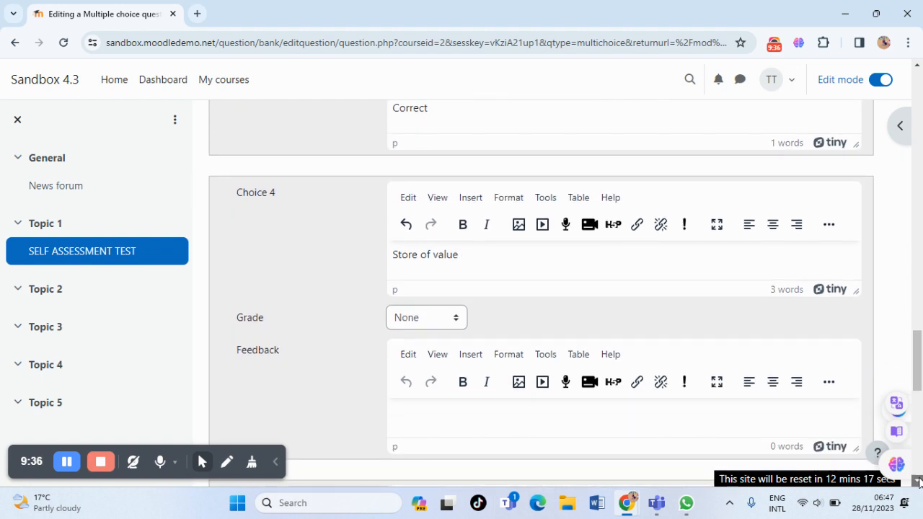
left_click(471, 405)
type("Incorrect")
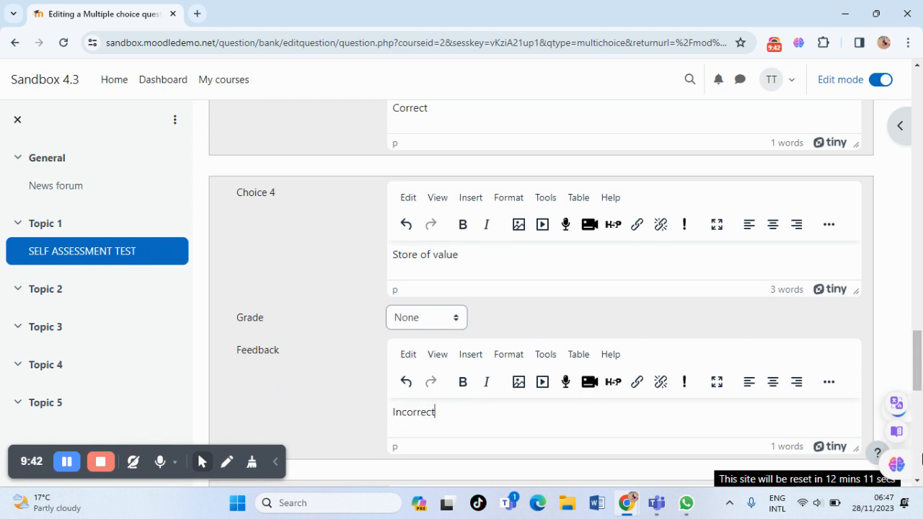
scroll(921, 482, "down", 3)
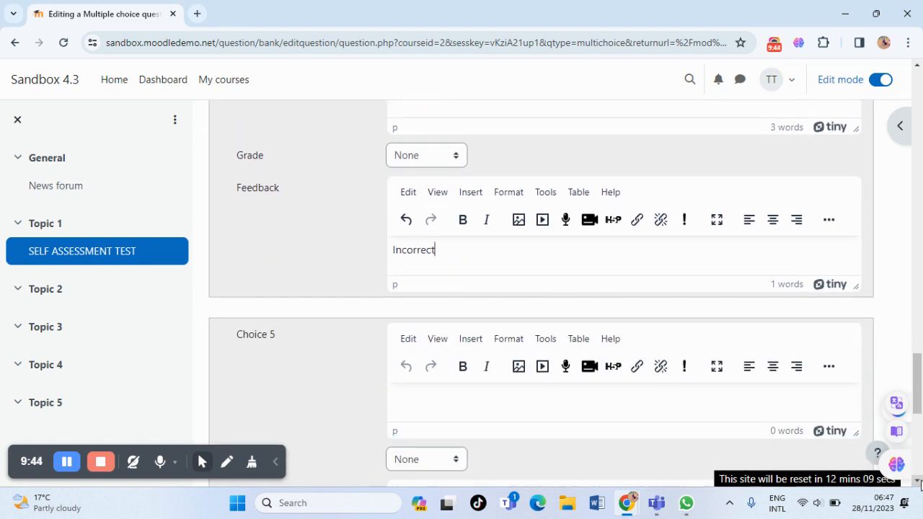
- Set the grade of Choice 3, means of consumption, to 100%
left_click(917, 64)
left_click_drag(917, 64, 919, 68)
left_click(450, 177)
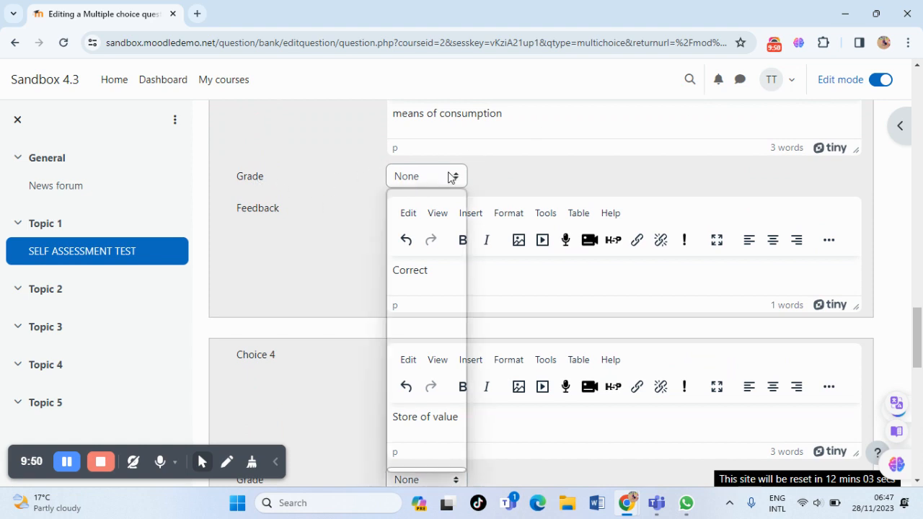
left_click(407, 210)
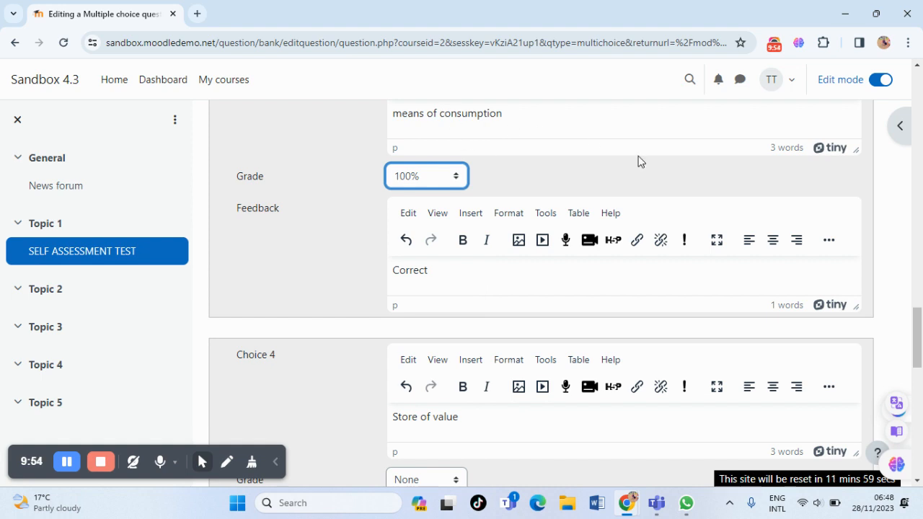
- Save the multiple choice question to the quiz
left_click(918, 480)
scroll(917, 480, "down", 9)
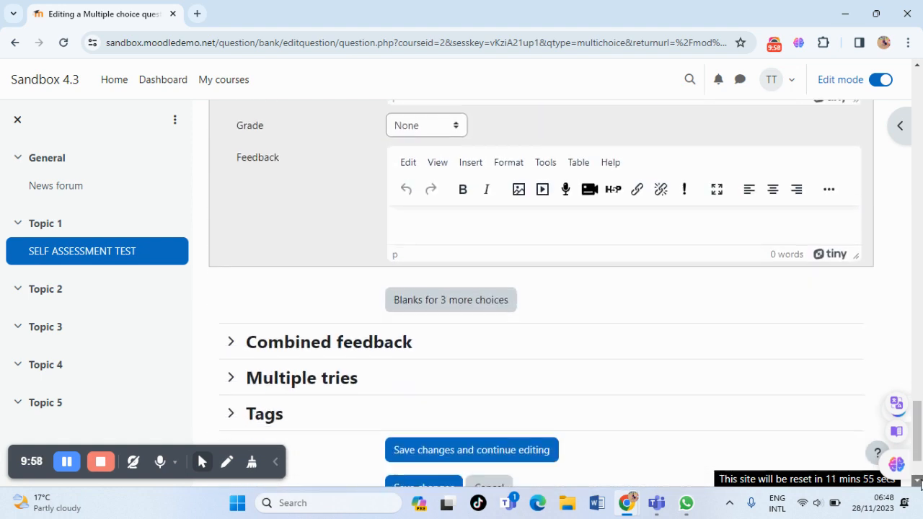
left_click(422, 387)
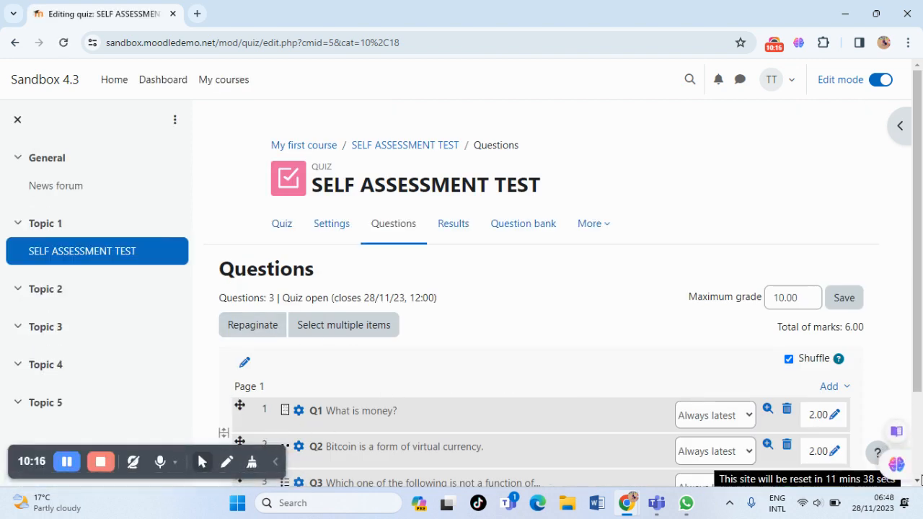
- Preview question Q3, check the answer "Standard of deffered payment", and clear that choice
left_click(918, 480)
left_click(918, 481)
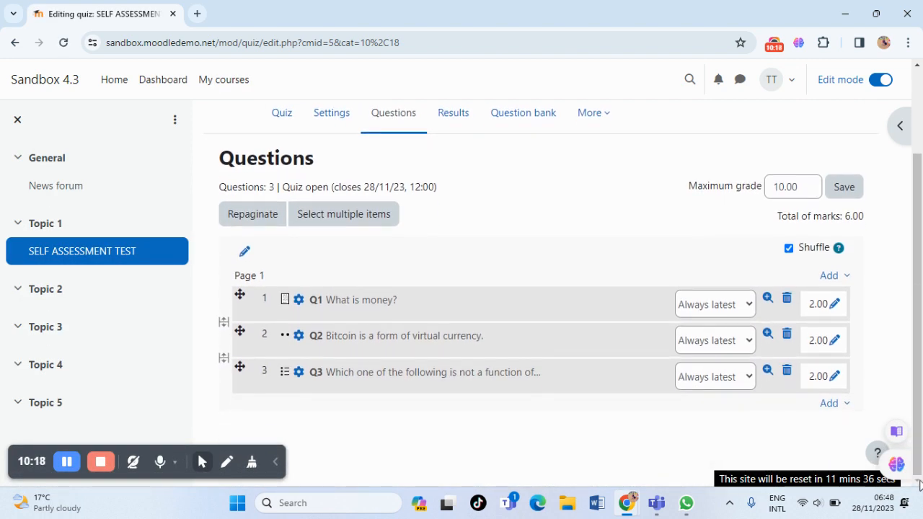
left_click(768, 370)
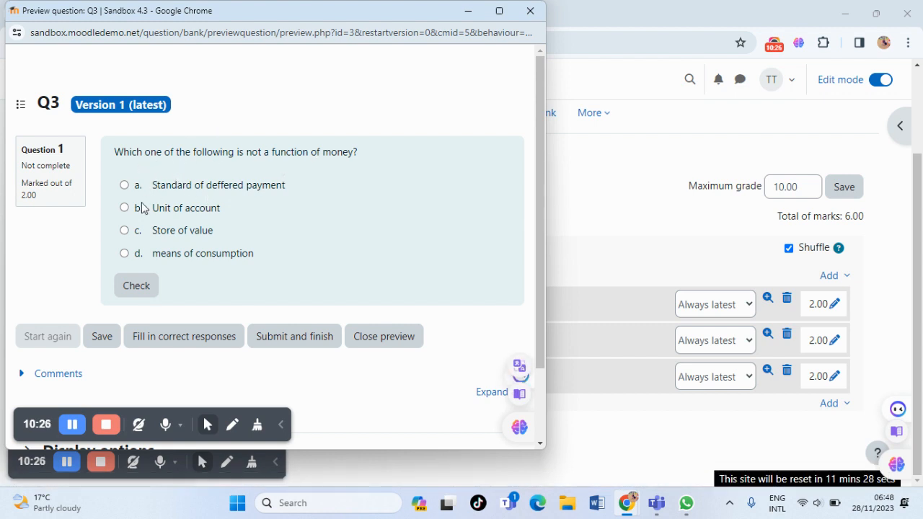
left_click(125, 186)
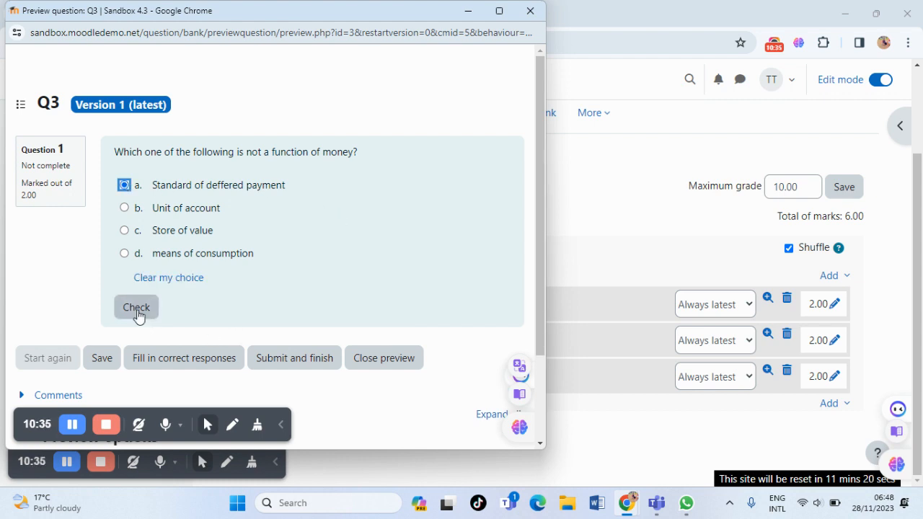
left_click(137, 310)
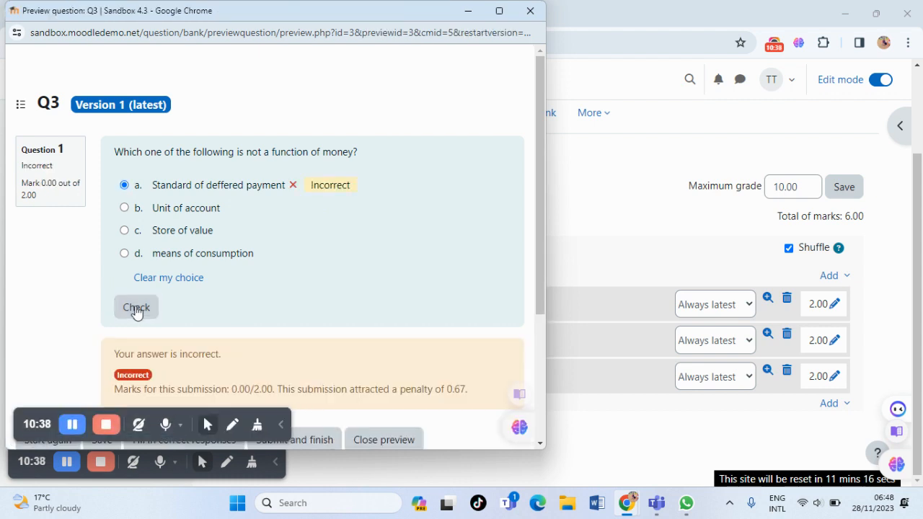
left_click(184, 279)
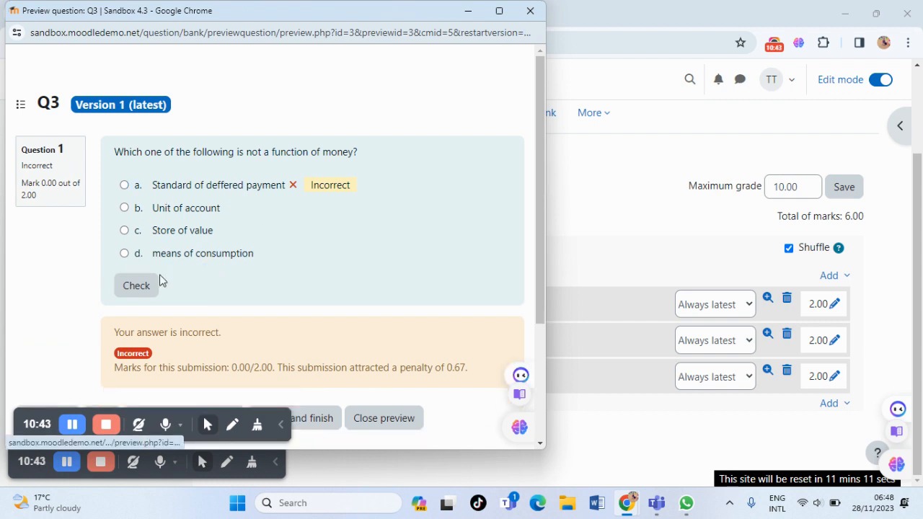
- Check the answer "means of consumption" in the Q3 preview and close the preview
left_click(124, 254)
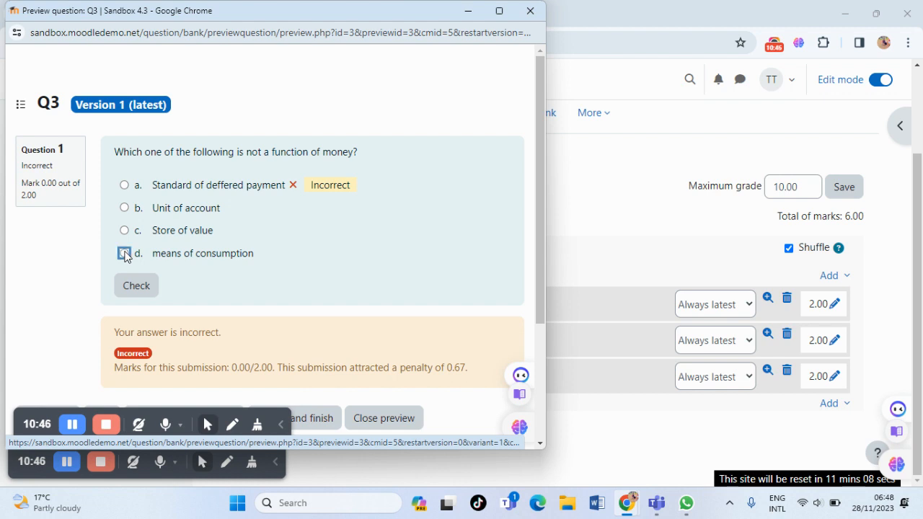
left_click(137, 309)
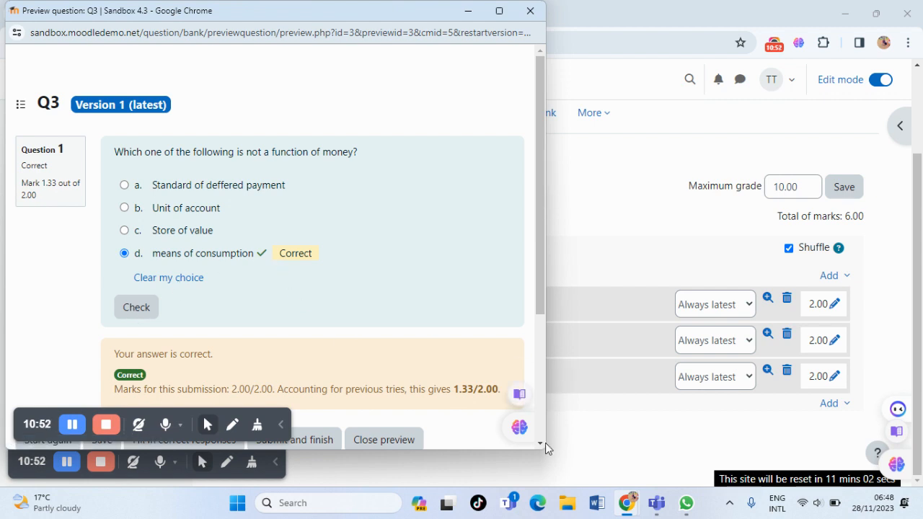
scroll(543, 443, "down", 2)
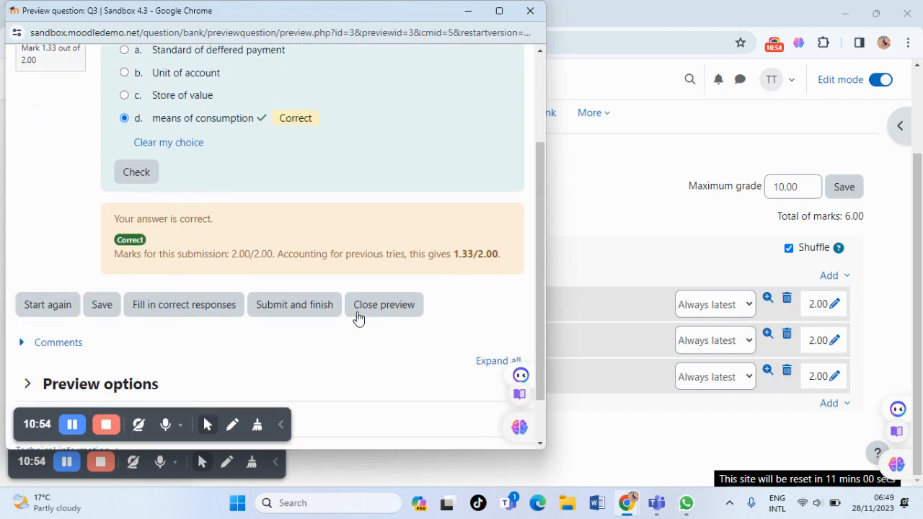
left_click(388, 314)
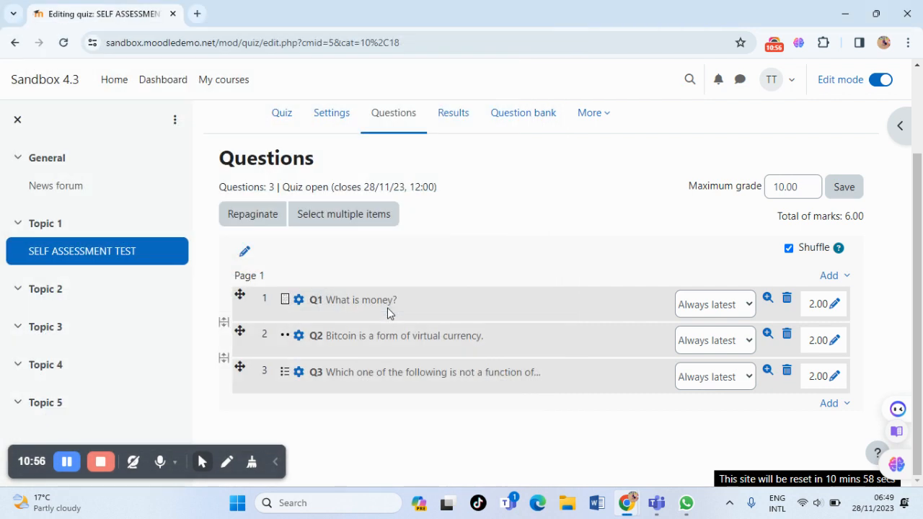
- Add a new Matching question at the end of the quiz and name it Q4
left_click(831, 404)
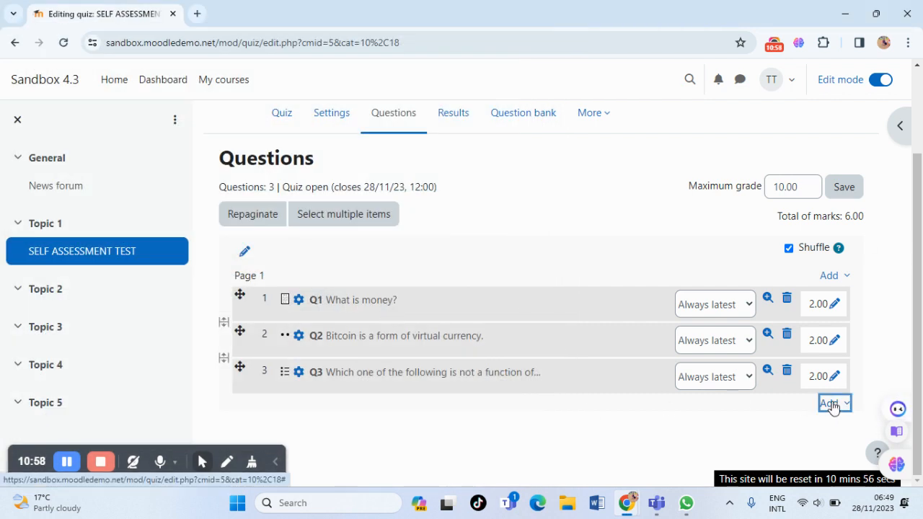
left_click(796, 428)
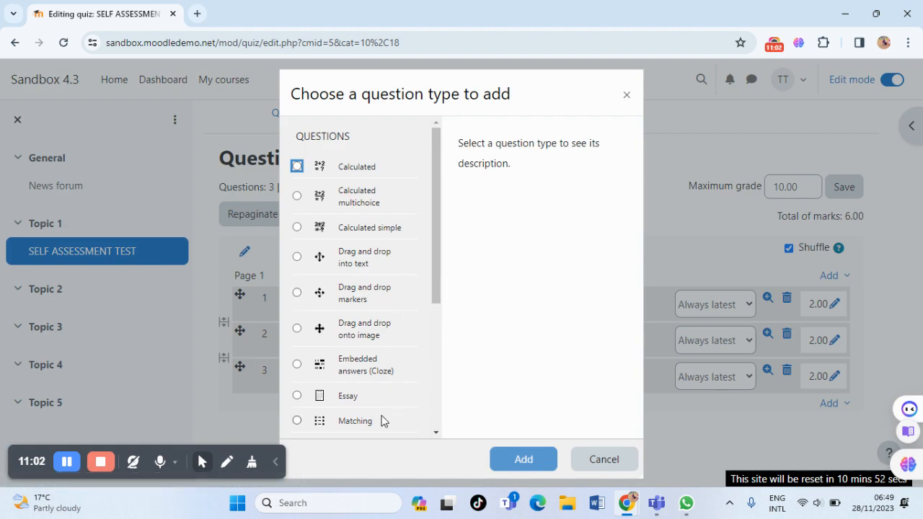
left_click(298, 422)
left_click(531, 459)
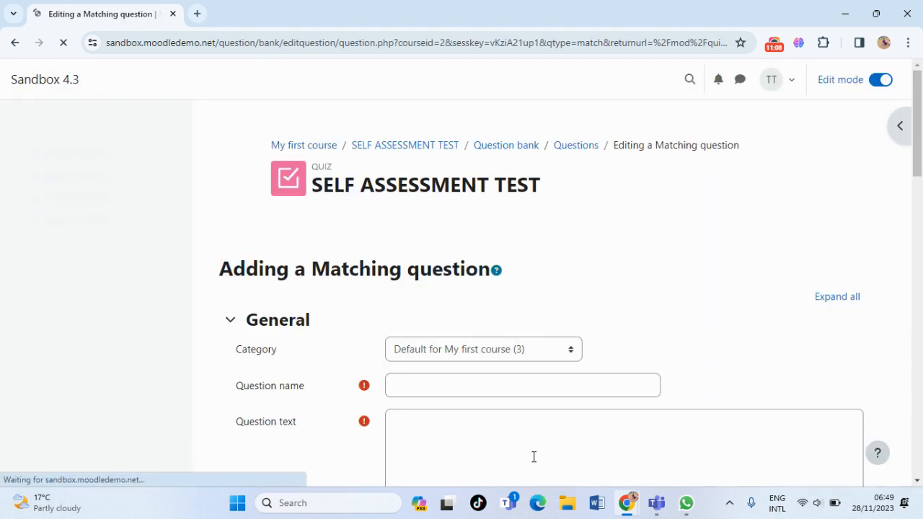
left_click(458, 386)
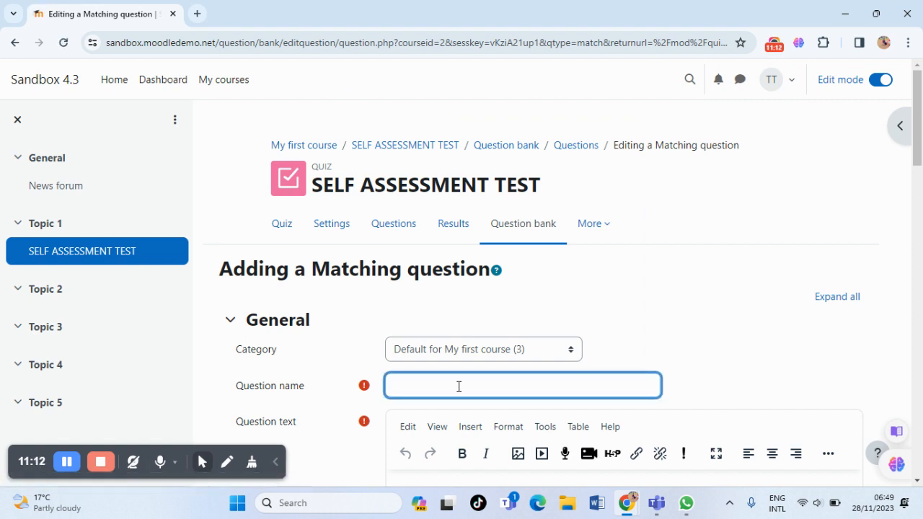
type("Q4")
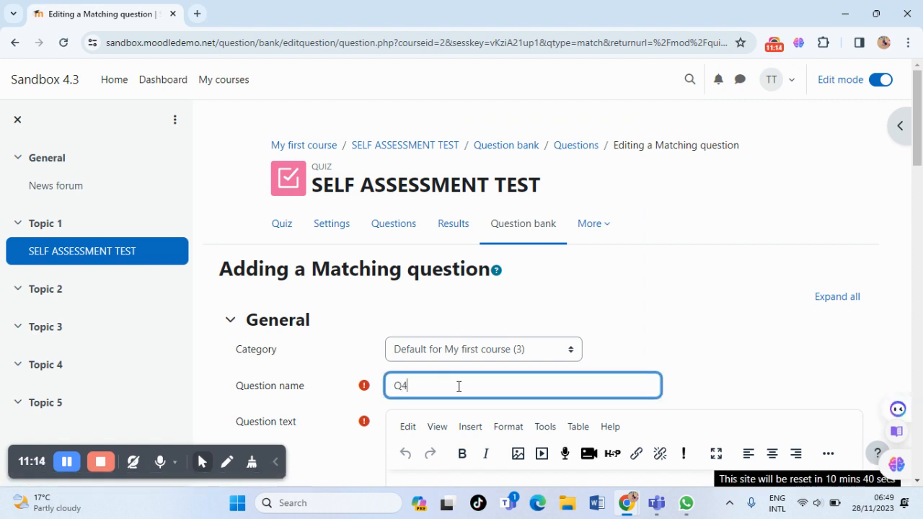
- Enter the question text "Match the following definations to their meanings."
left_click(917, 481)
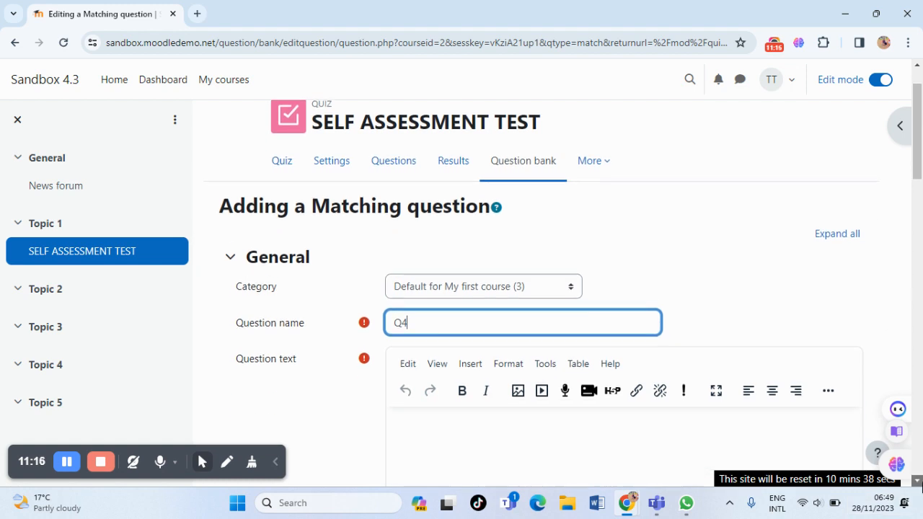
left_click(918, 481)
left_click(918, 481)
left_click(918, 481)
left_click(918, 481)
left_click(918, 481)
left_click(918, 481)
left_click(455, 259)
type("Match the fo")
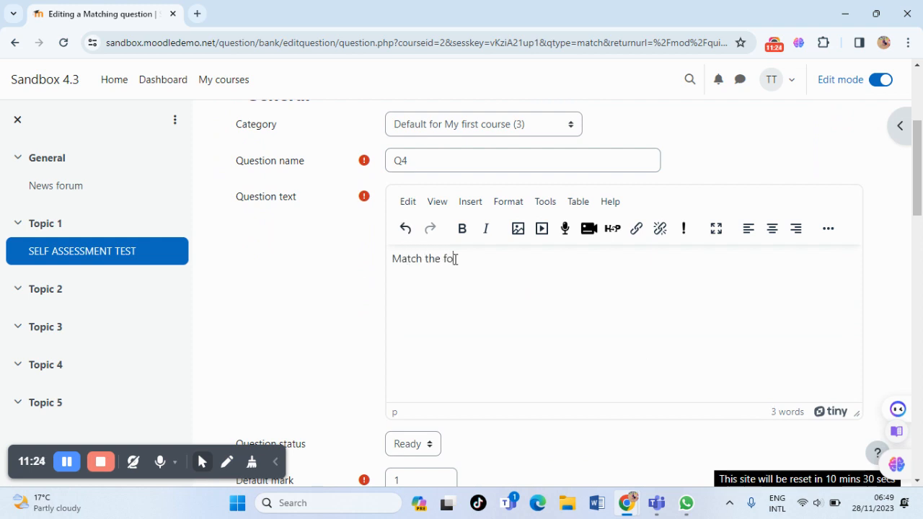
type("llowing definations to their meanings")
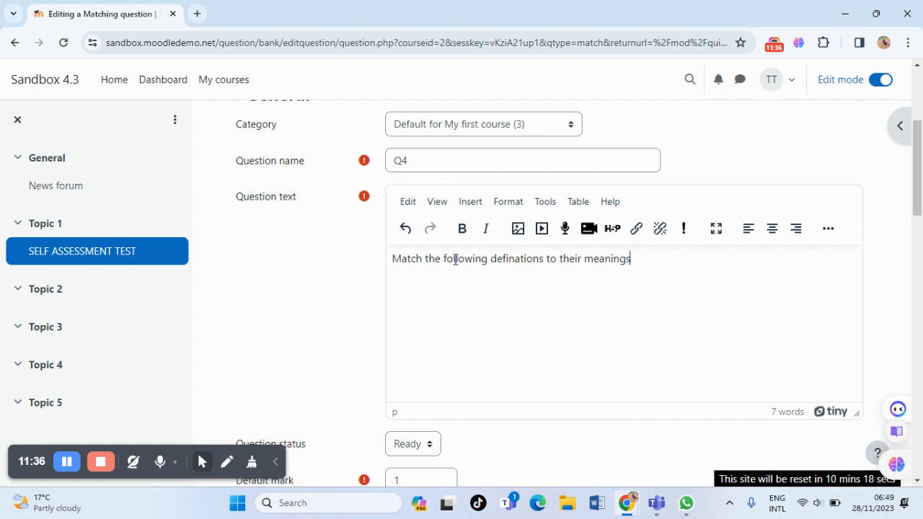
type(".")
- Set the default mark of the matching question to 2
left_click(918, 481)
scroll(649, 288, "down", 2)
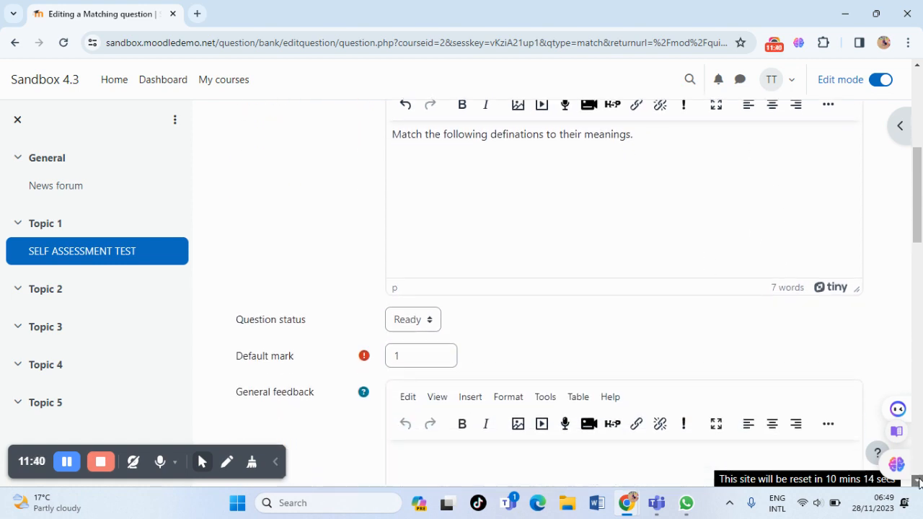
left_click(424, 346)
key("BackSpace")
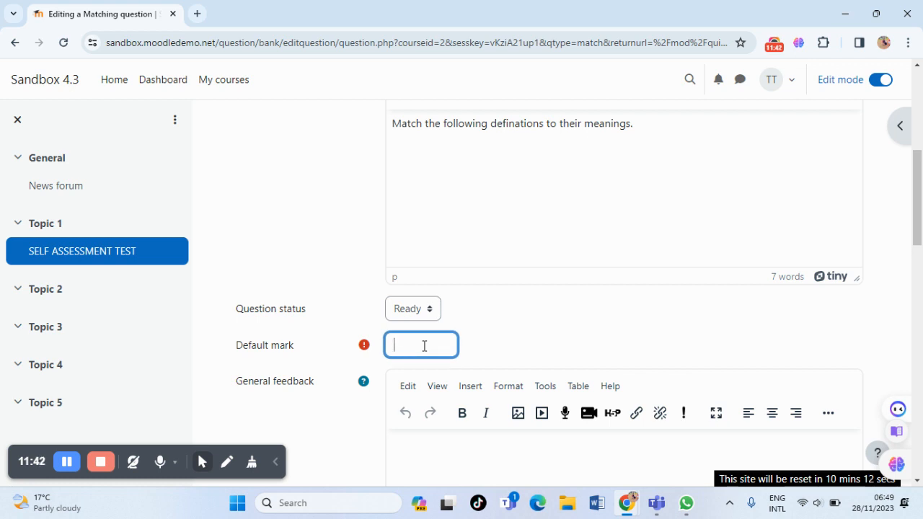
type("2")
- Enter "money" as Question 1 of the matching pairs with the answer "is a measure of value"
scroll(920, 488, "down", 4)
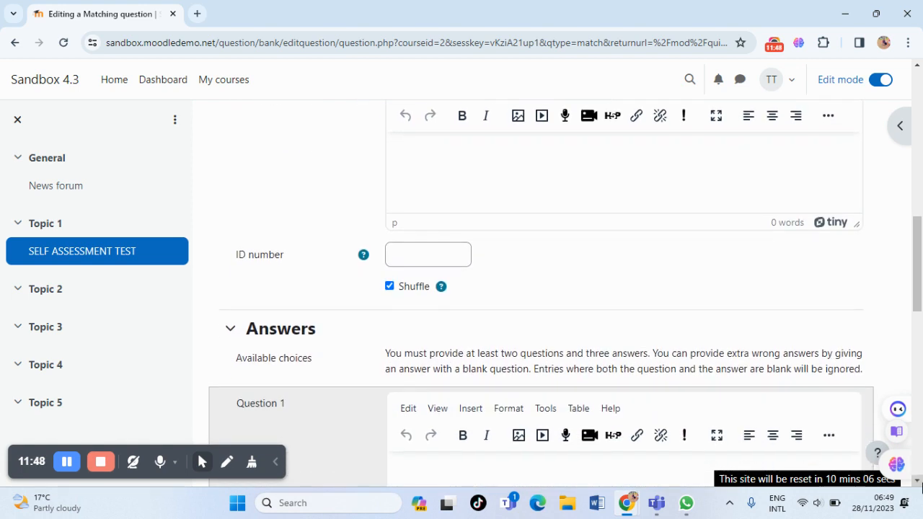
scroll(920, 487, "down", 2)
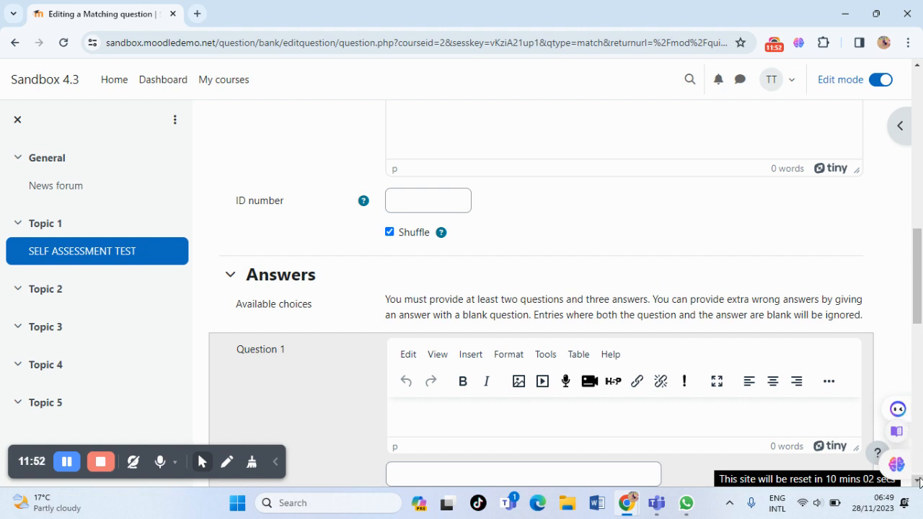
scroll(919, 482, "down", 2)
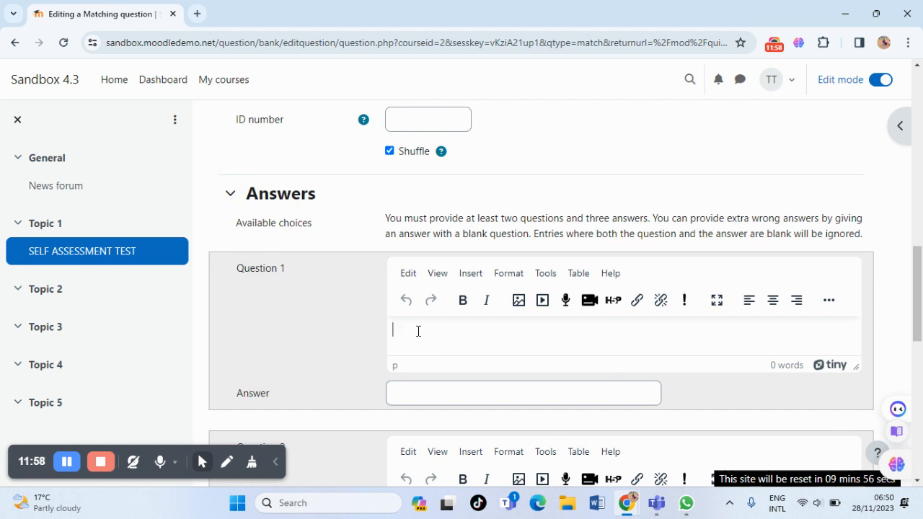
type("money")
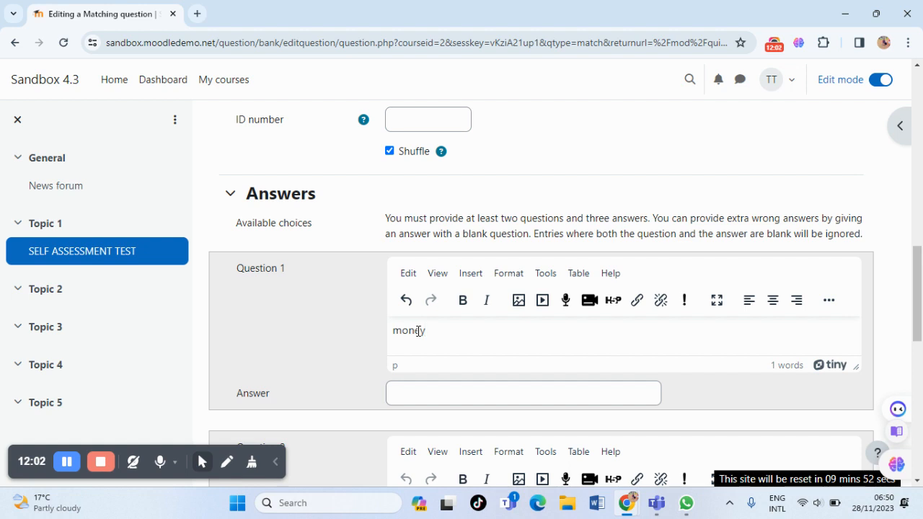
left_click(438, 395)
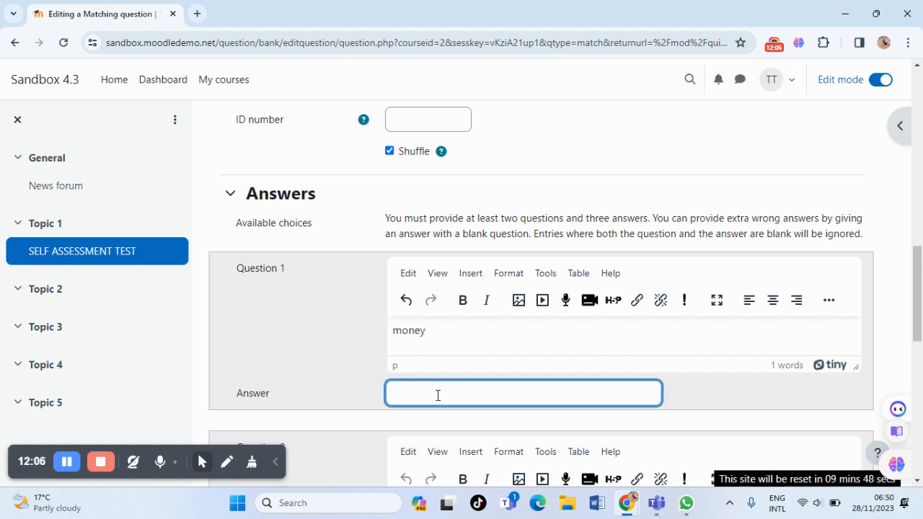
type("is a measure of value")
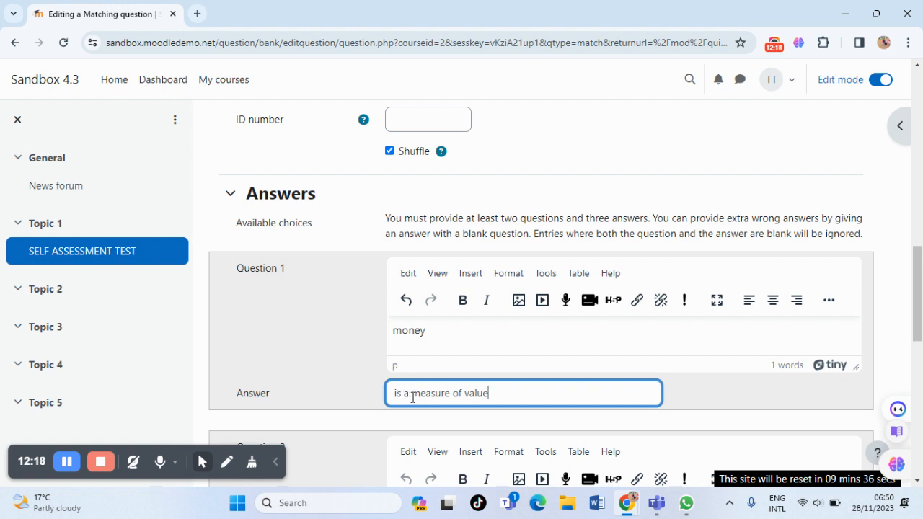
- Shorten the Question 1 answer to "measure of value" by removing its opening words
left_click(412, 393)
key("BackSpace")
key("BackSpace")
key("BackSpace")
key("BackSpace")
key("BackSpace")
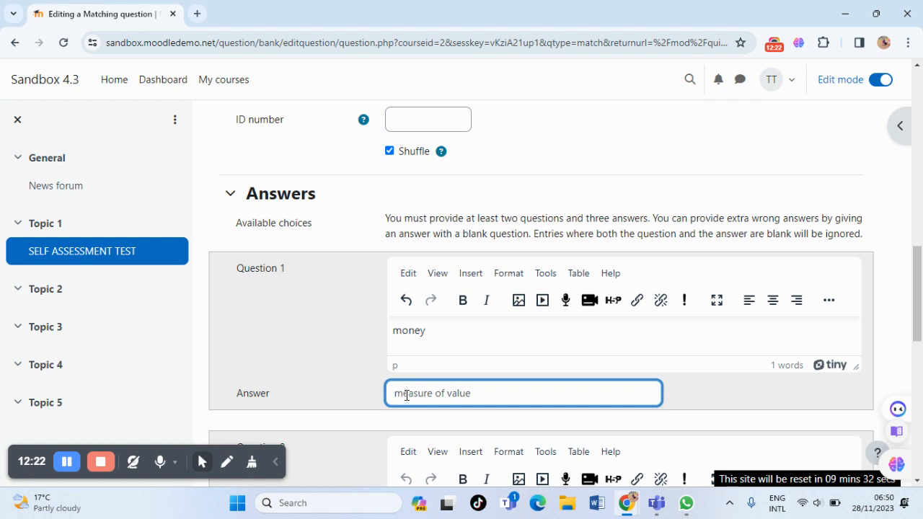
- Enter "Bank account" as Question 2 with the answer "an account opened in the bank to enable one transact easily."
left_click(917, 481)
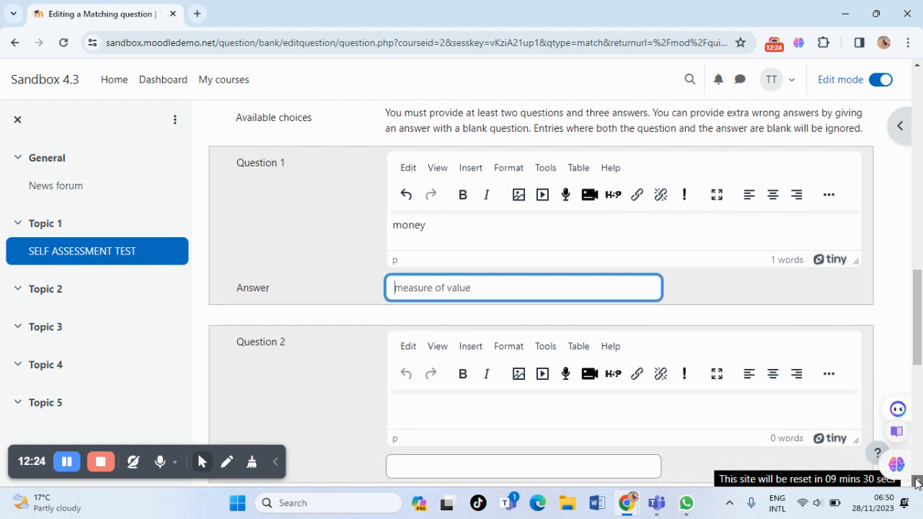
left_click(441, 296)
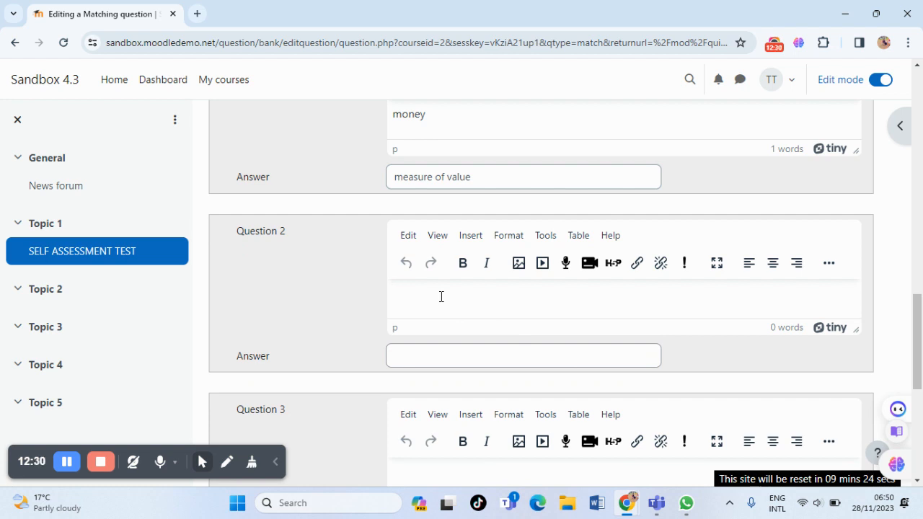
type("Bank account")
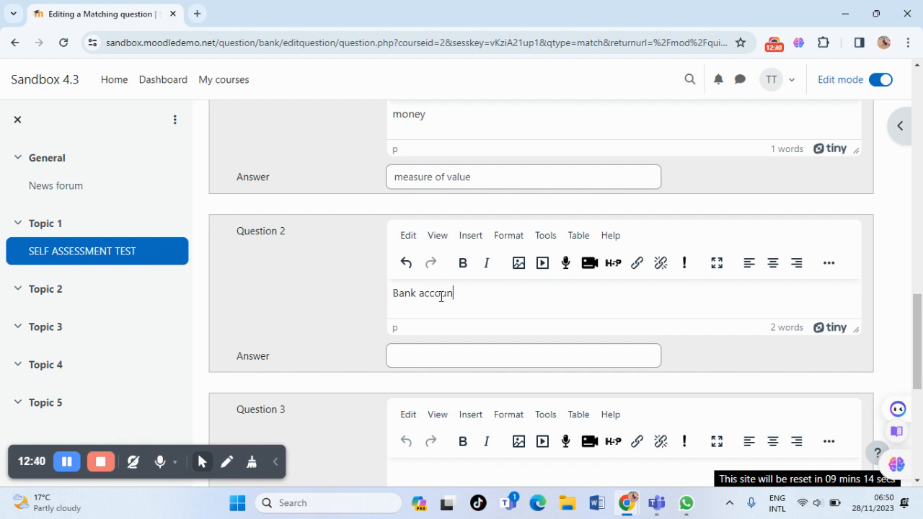
left_click(442, 364)
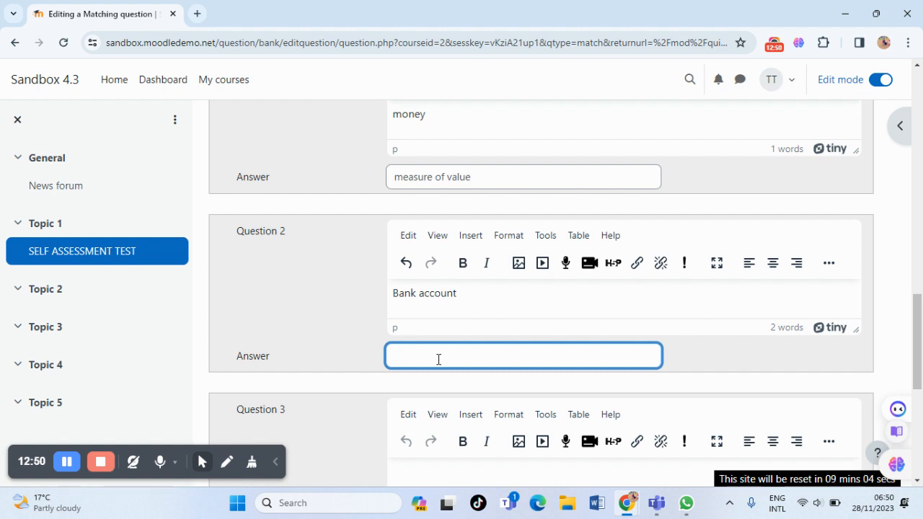
type("a")
type("n")
type(" accou")
type("nt o")
type("pened in the bank to e")
type("nable one tra")
type("nsact easily")
type(".")
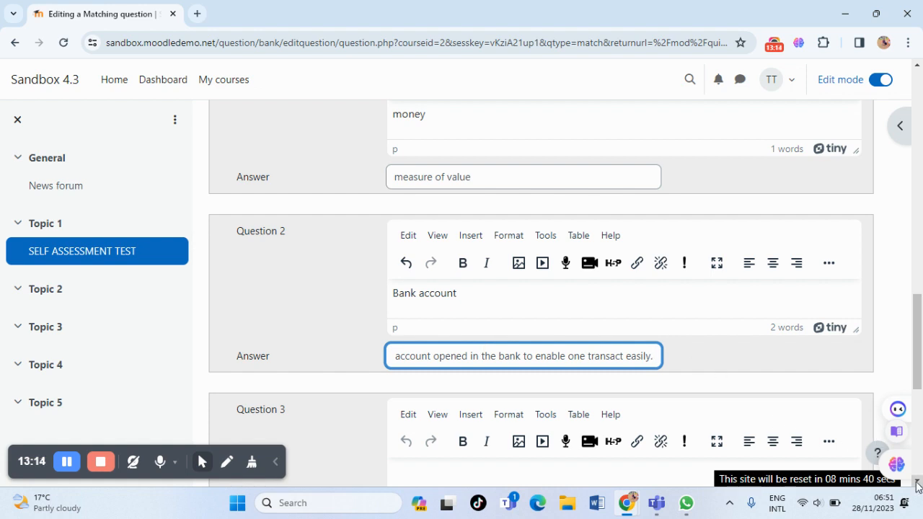
- Enter "mobile payment" as Question 3 with the answer "payment done over the phone, smartphone or laptop" and save the matching question
scroll(917, 481, "down", 3)
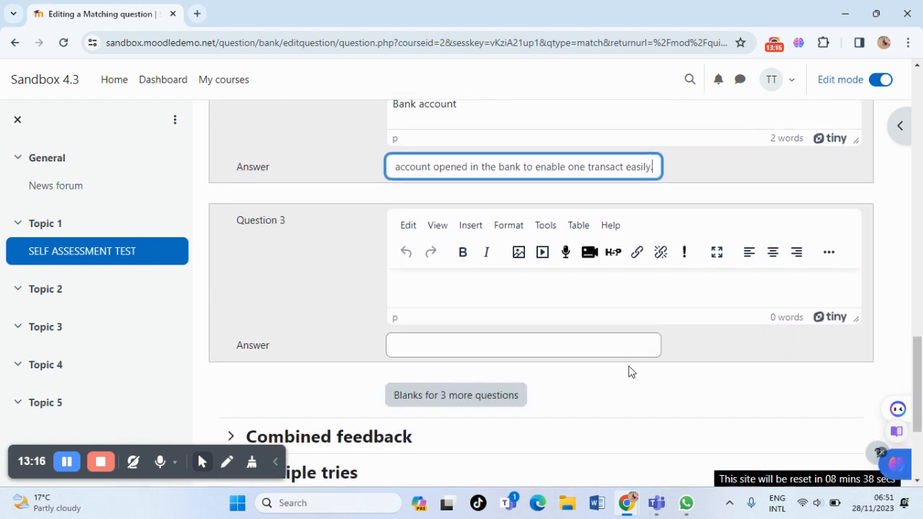
left_click(442, 277)
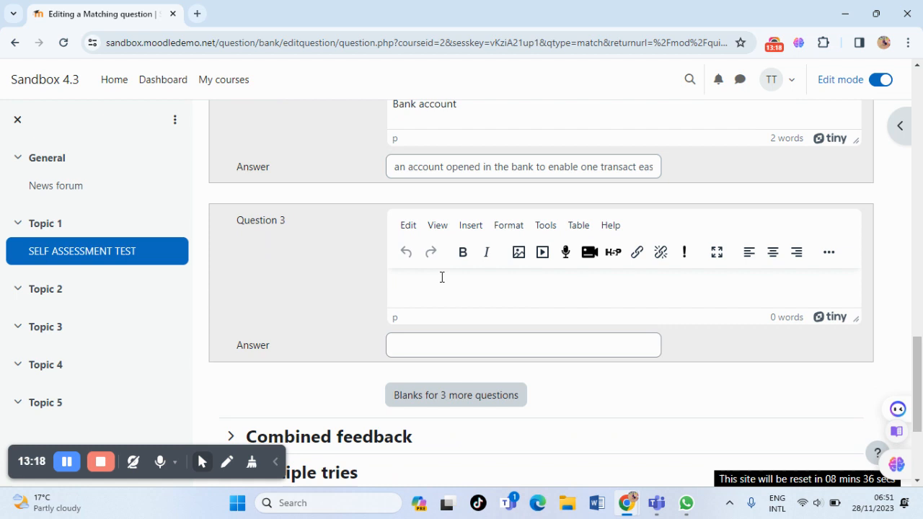
type("mobile payment")
left_click(445, 350)
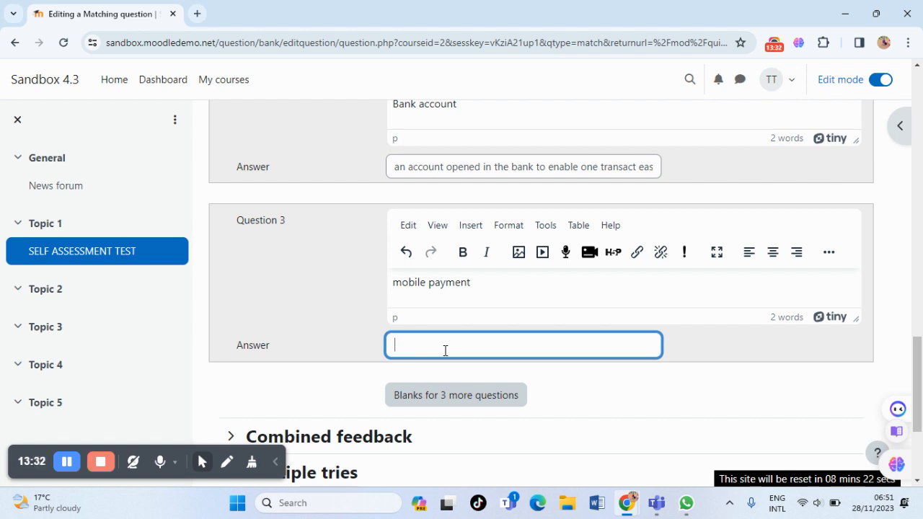
type("payment dene over the phone")
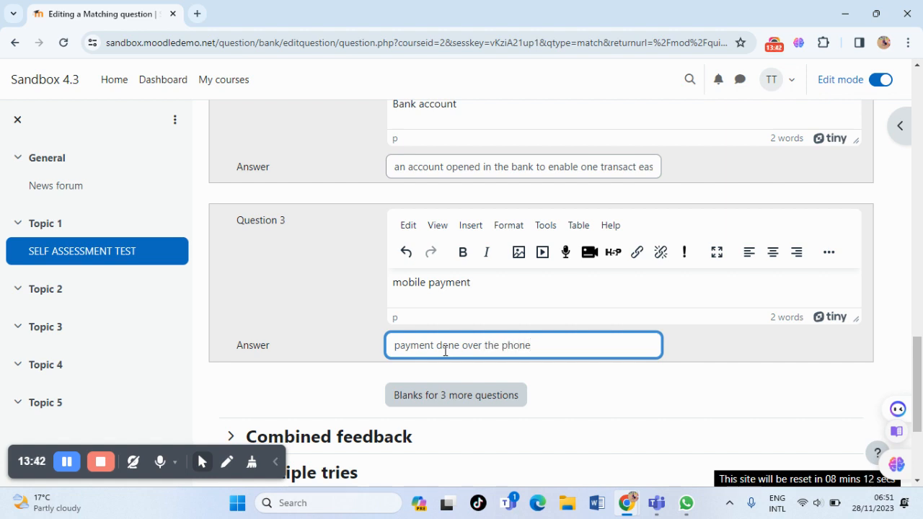
type(", smartphone or laptop")
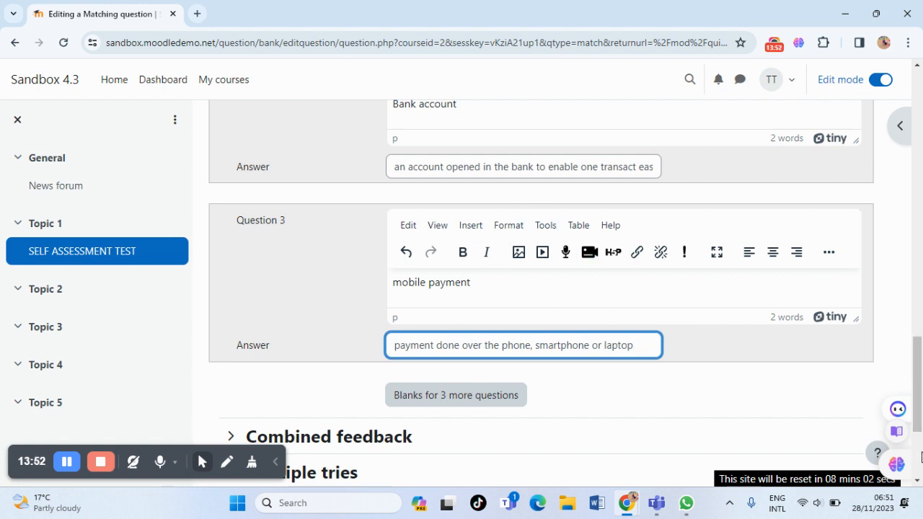
scroll(918, 481, "down", 5)
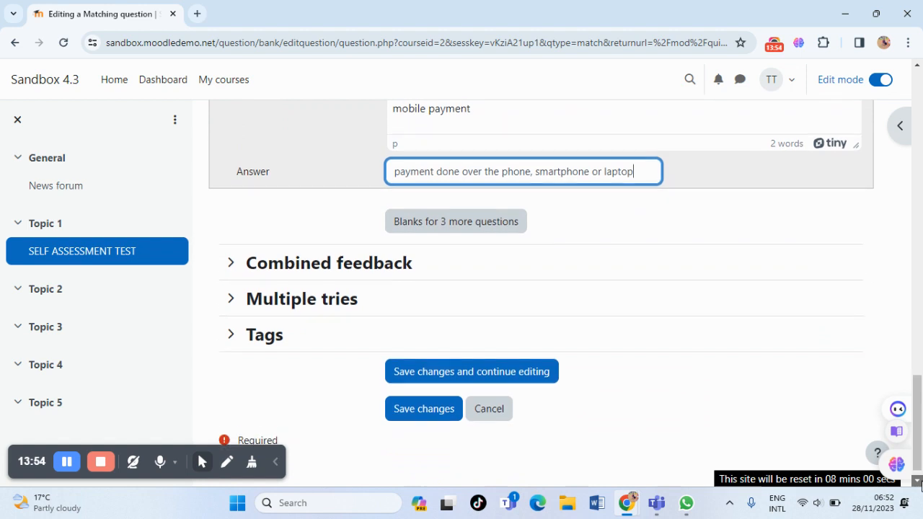
left_click(426, 395)
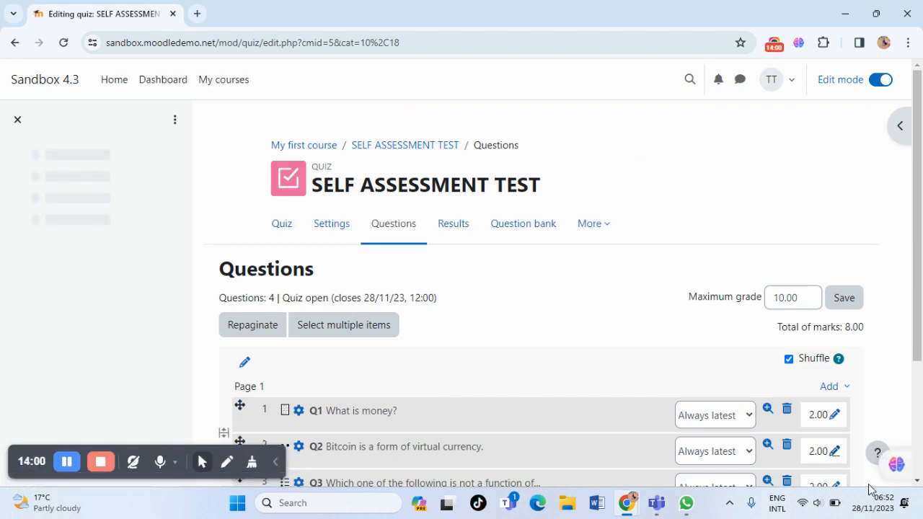
- Preview question Q4, match "money" with "measure of value", and close the preview
left_click(917, 480)
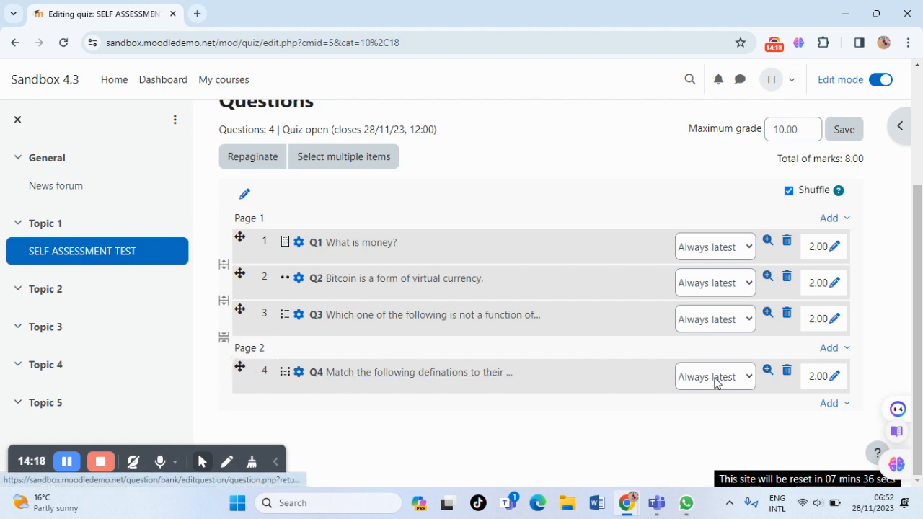
left_click(768, 372)
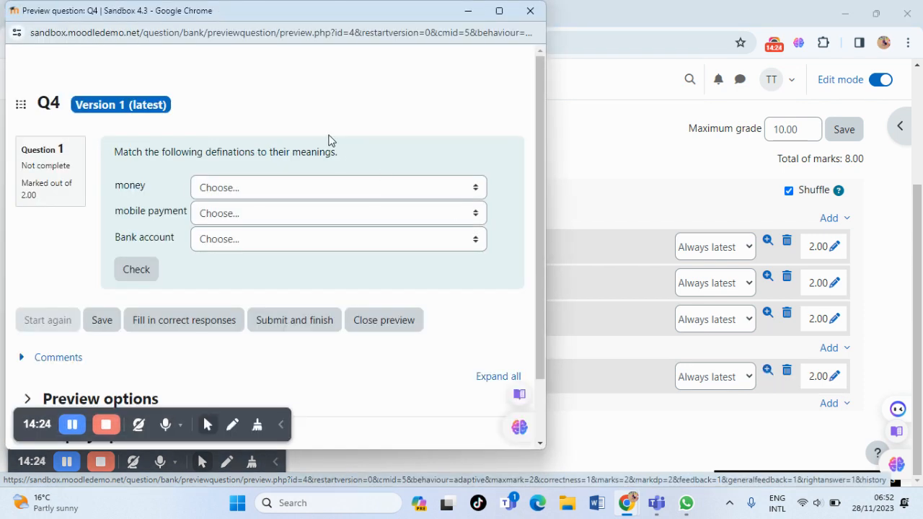
left_click(342, 190)
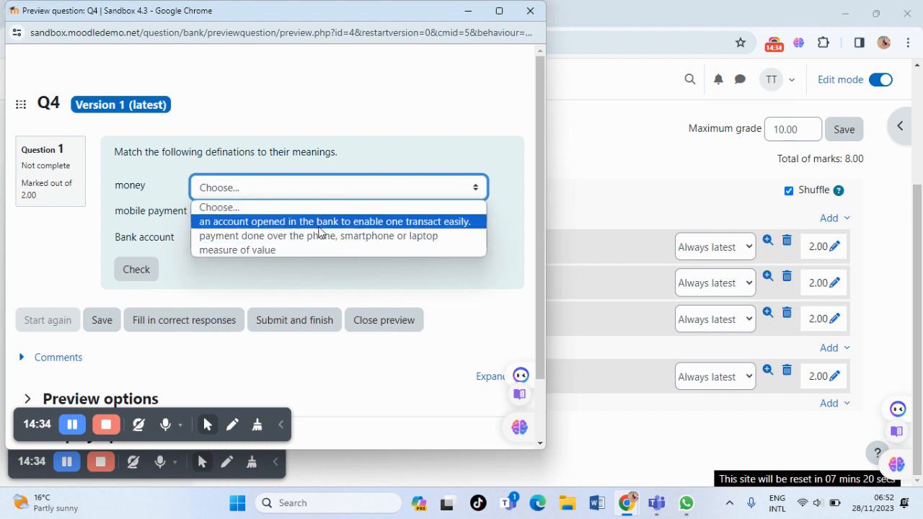
left_click(318, 264)
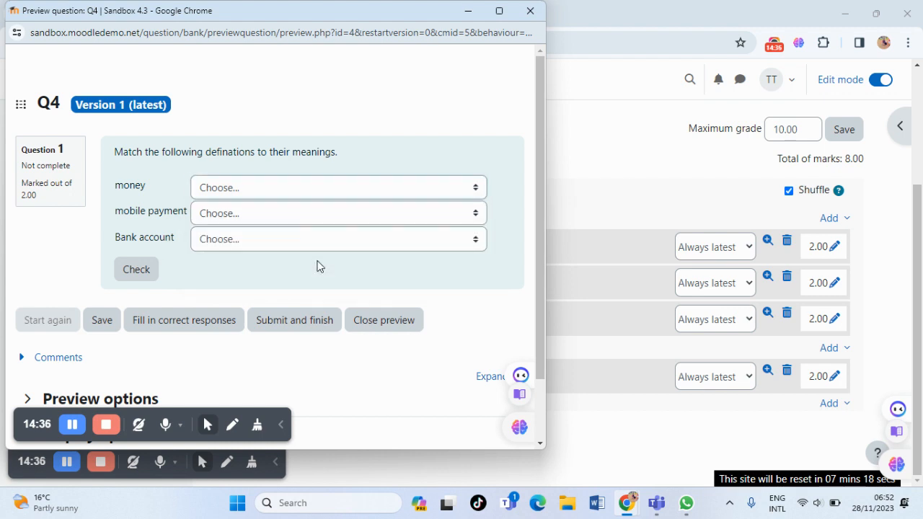
left_click(274, 187)
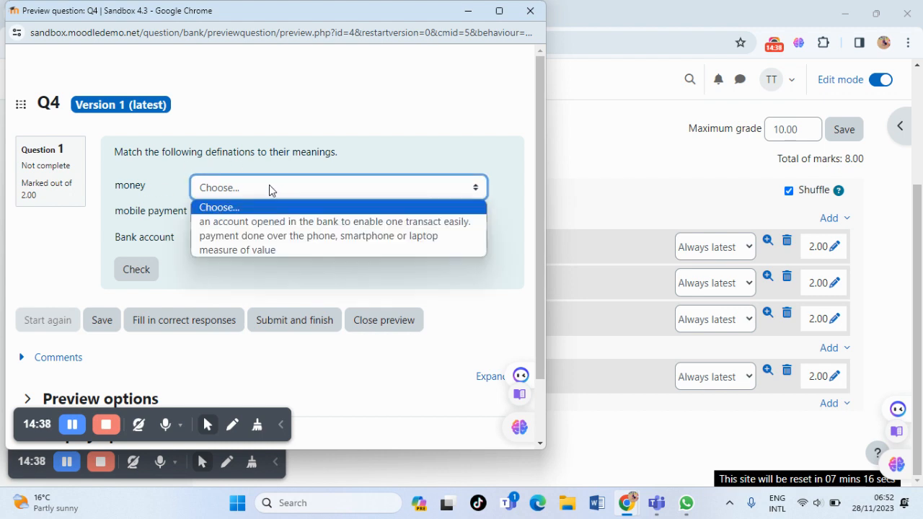
left_click(247, 251)
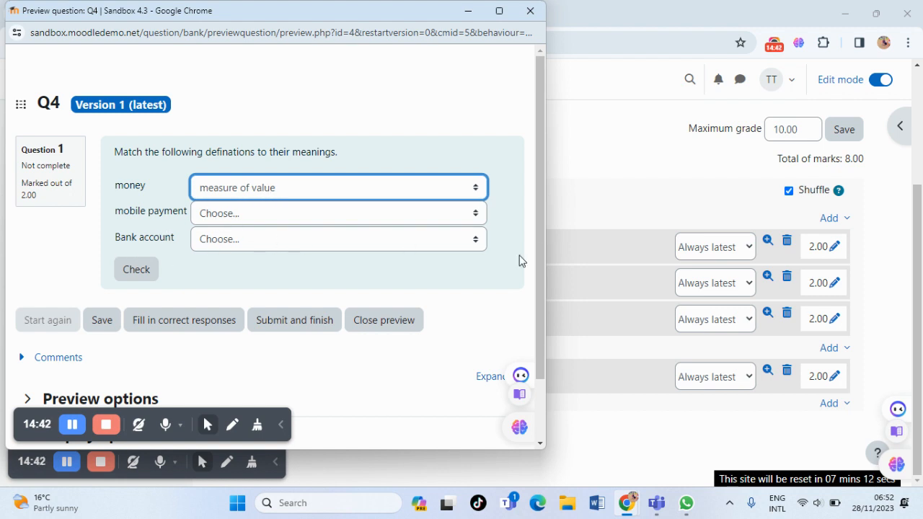
left_click(384, 320)
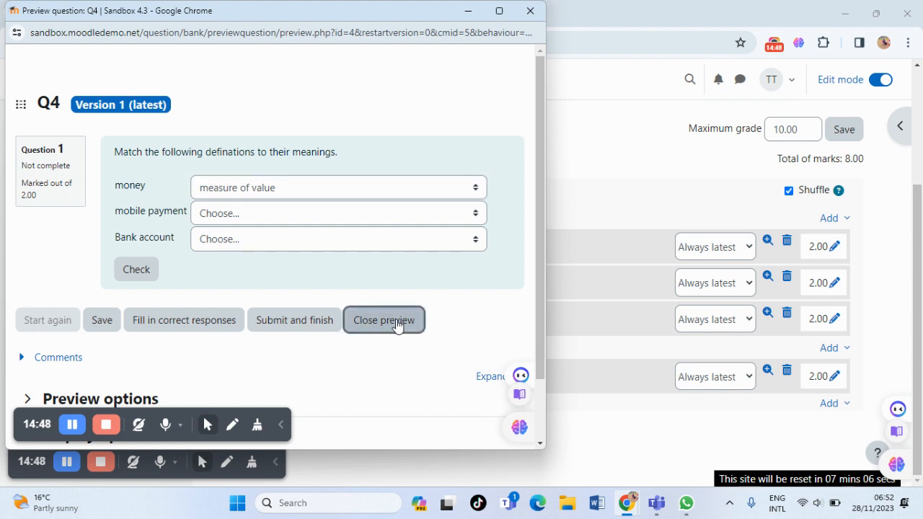